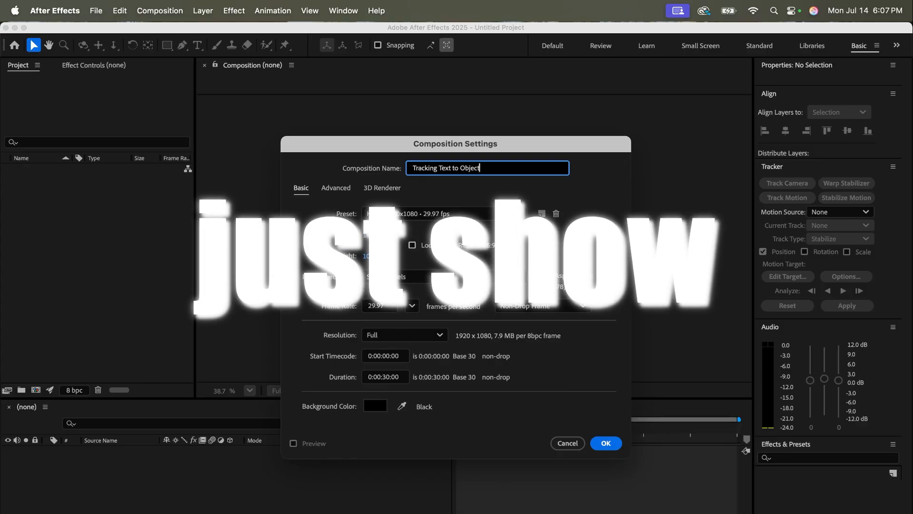
Name the composition Tracking Text to Objects/People and create it with the HD 1920x1080, 29.97 fps preset.
text(eople)
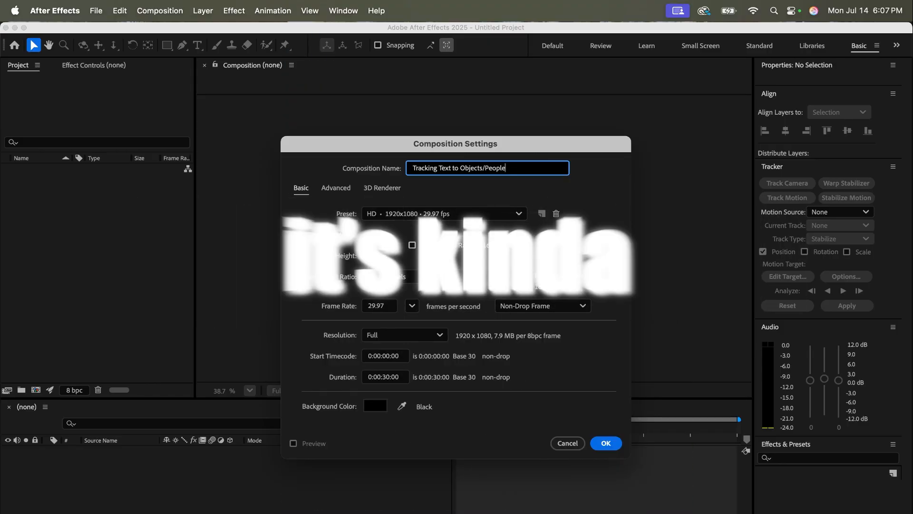
click(387, 189)
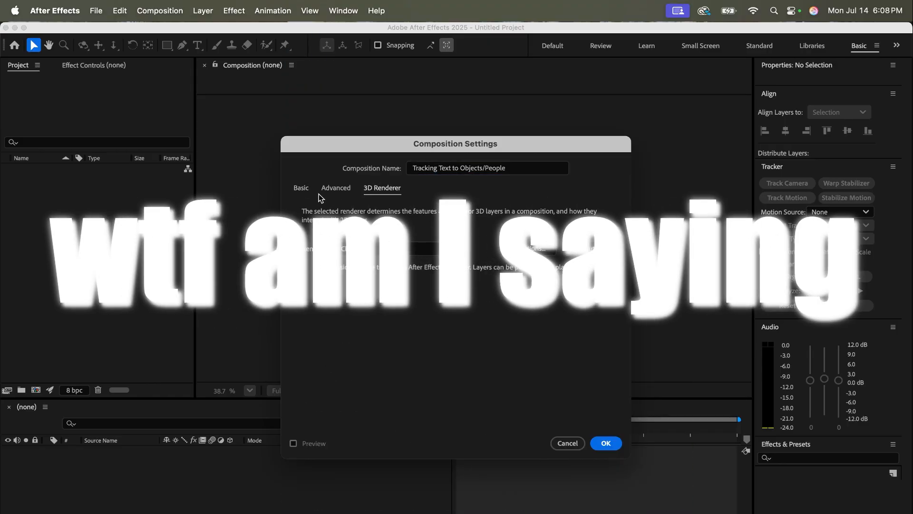
click(301, 189)
click(606, 443)
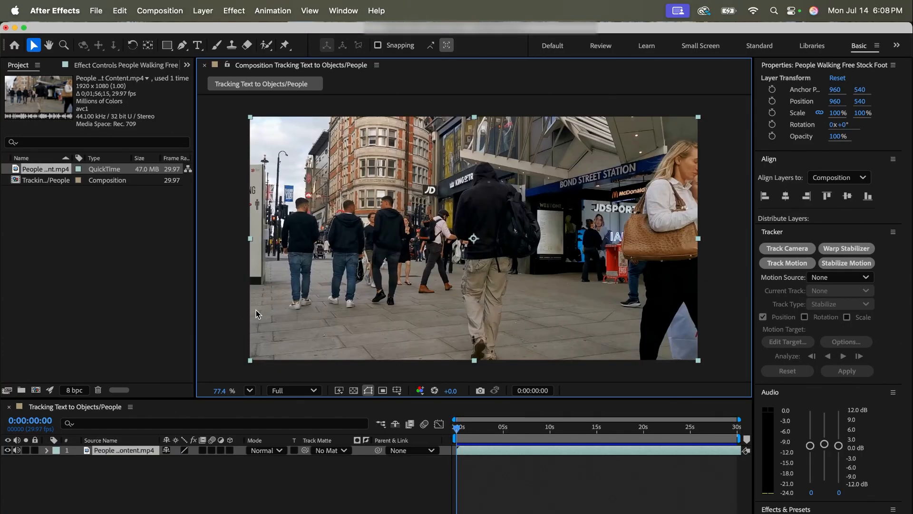
Split the footage layer at 0:00:16:14, delete the earlier part and shift the remaining clip to the composition start.
drag(528, 431, 612, 430)
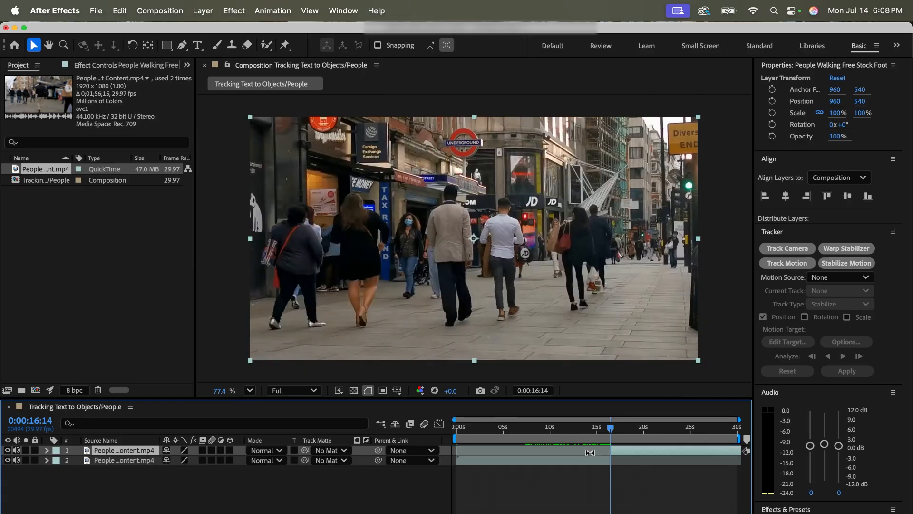
click(583, 459)
click(625, 449)
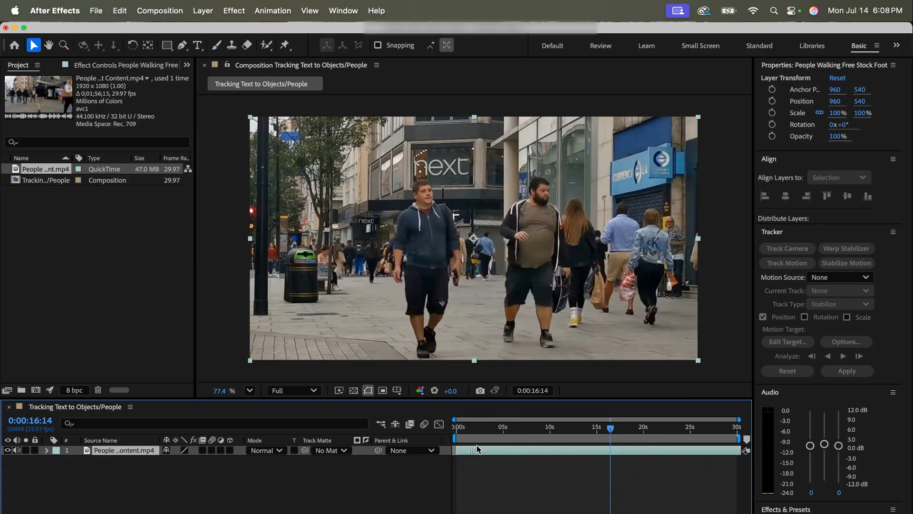
Split the footage layer at 0:00:14:10 and delete the part after it.
drag(609, 431, 590, 430)
key(super+shift+d)
key(Delete)
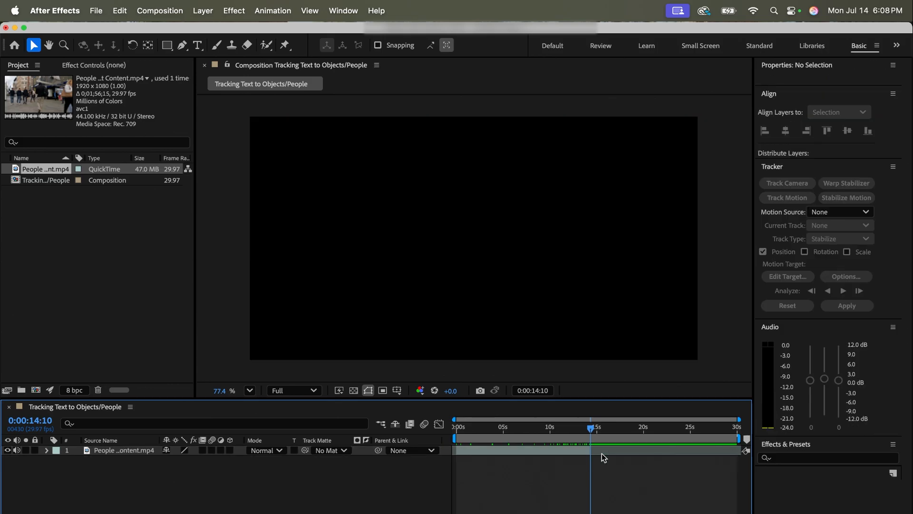
End the work area at 0:00:14:10 and return the playhead to the first frame.
key(n)
scroll(567, 471, up, 6)
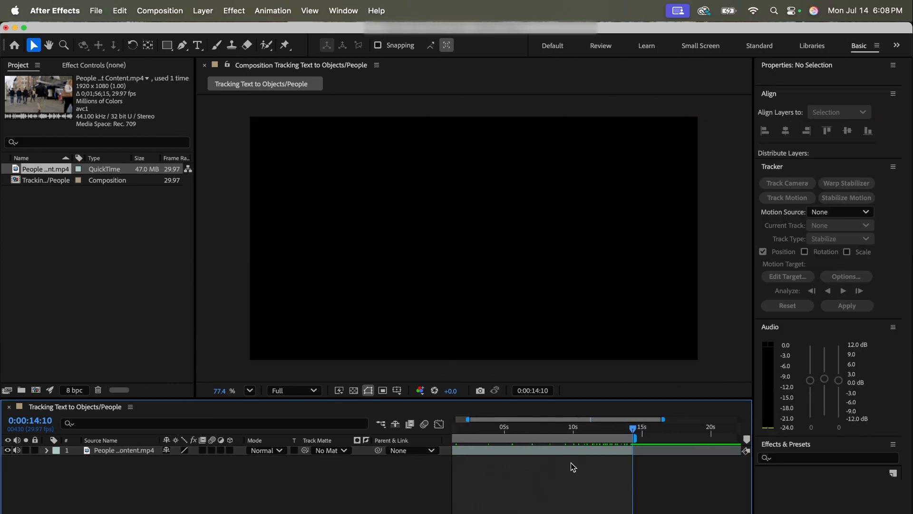
scroll(575, 464, down, 2)
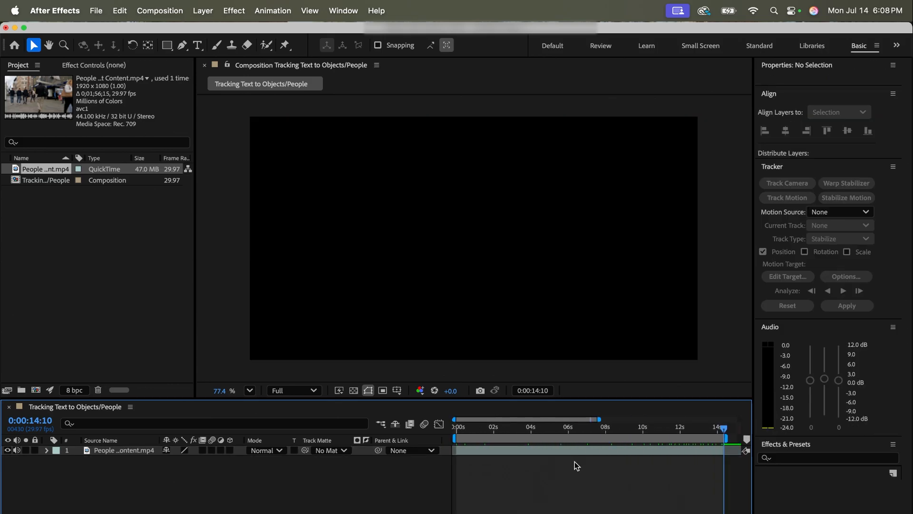
drag(567, 427, 453, 421)
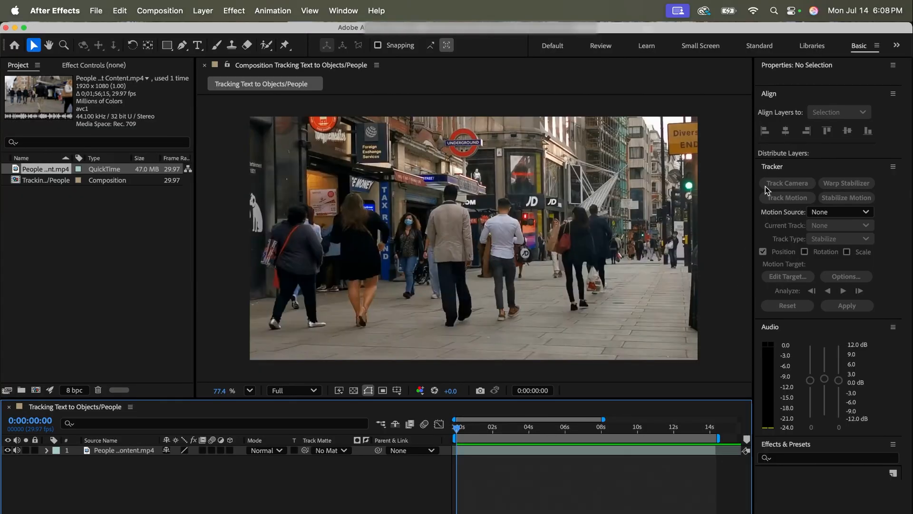
Make sure the Tracker is enabled in the workspace and start a motion track on the people-walking footage layer.
click(795, 169)
click(795, 169)
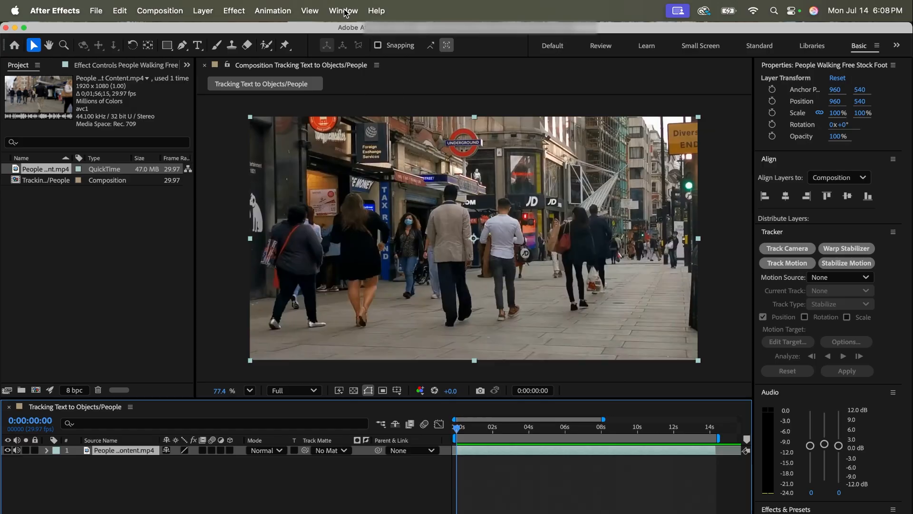
click(347, 10)
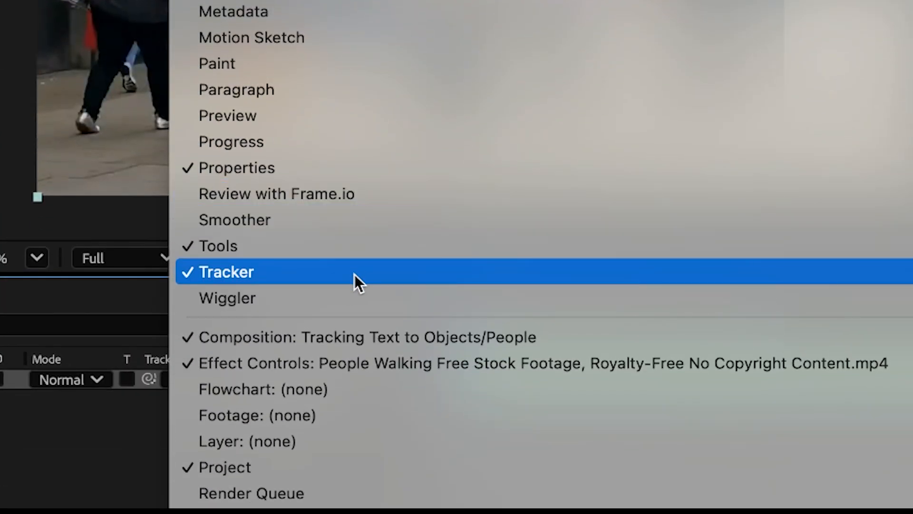
click(354, 274)
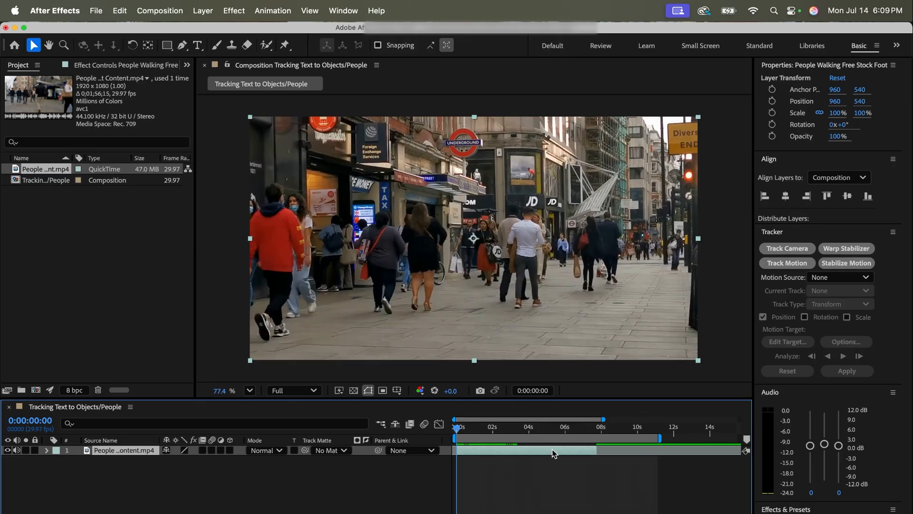
click(787, 263)
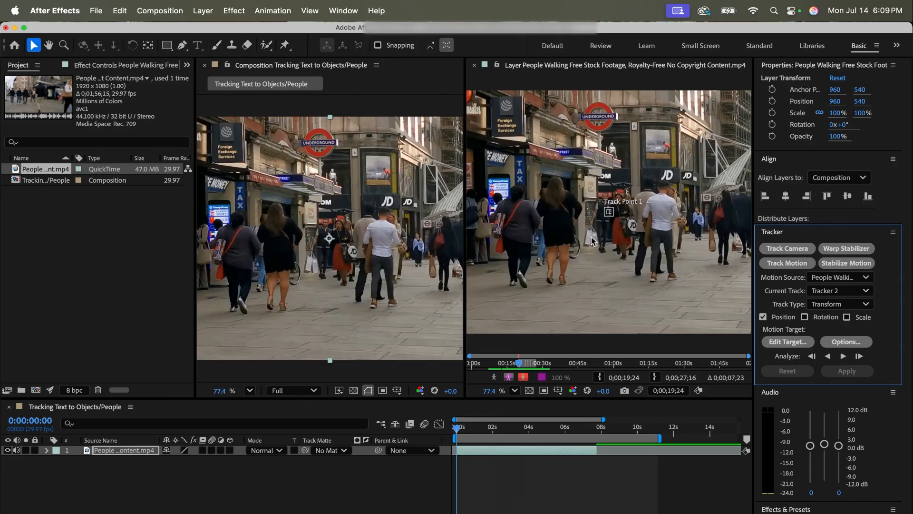
scroll(592, 237, down, 4)
scroll(557, 225, up, 2)
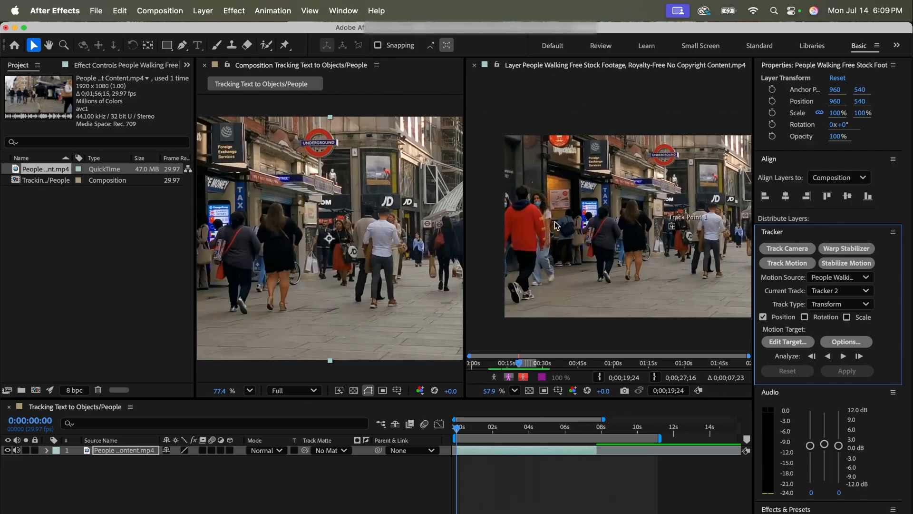
drag(673, 227, 632, 225)
click(680, 223)
key(super+z)
scroll(674, 229, up, 5)
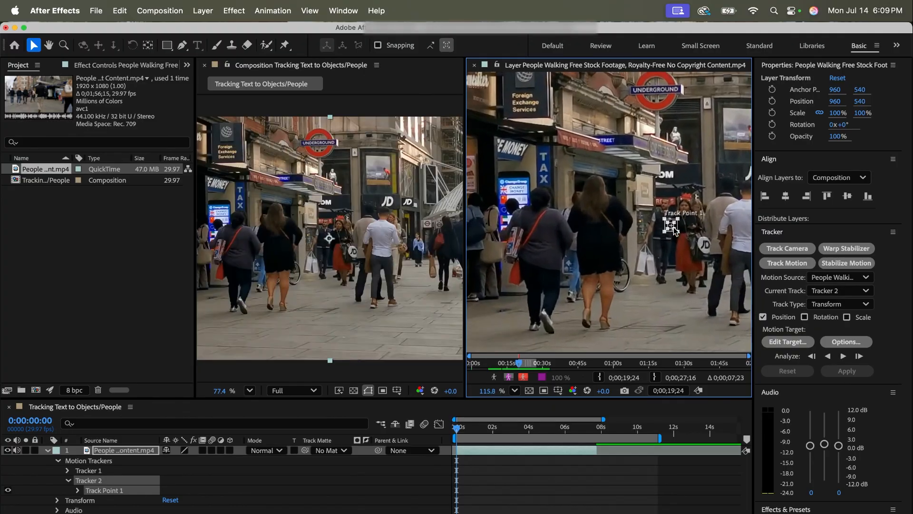
Place Track Point 1 on the collar area of the man in the red sweater and enlarge its feature and search boxes.
drag(669, 223, 509, 192)
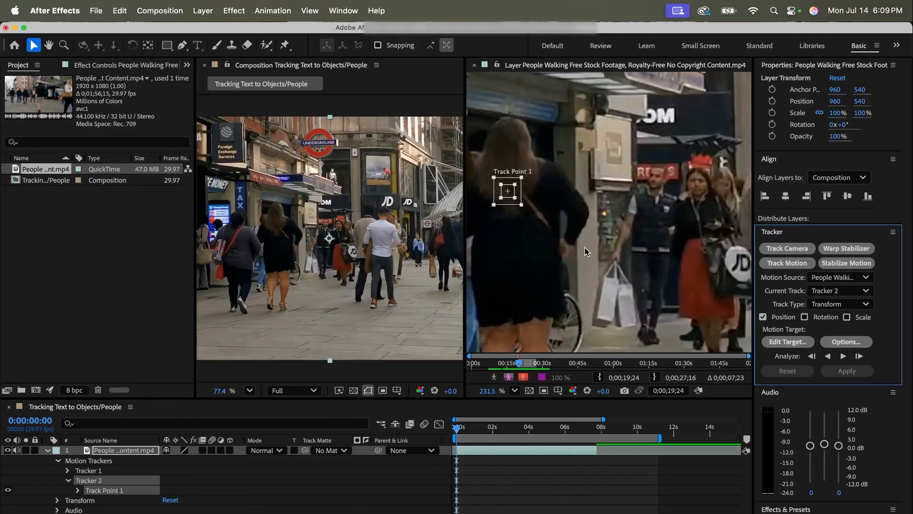
scroll(584, 248, left, 5)
scroll(584, 248, down, 3)
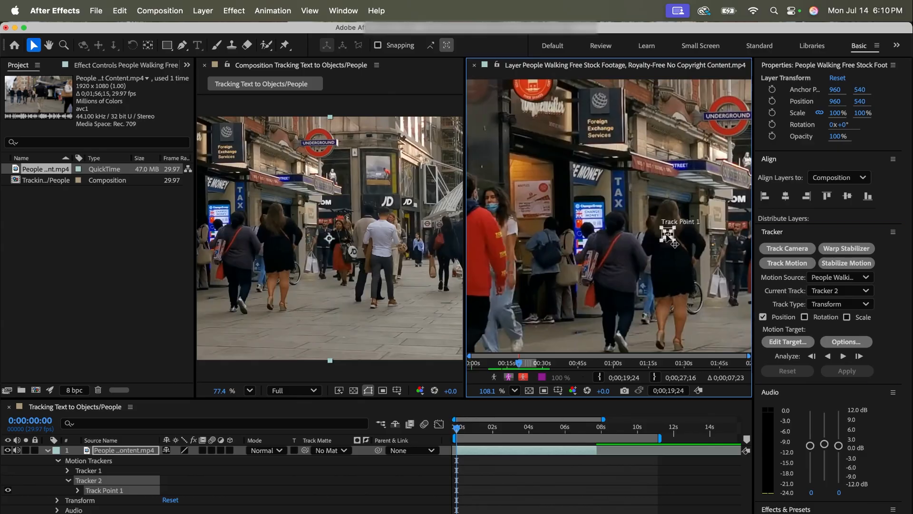
drag(669, 234, 494, 222)
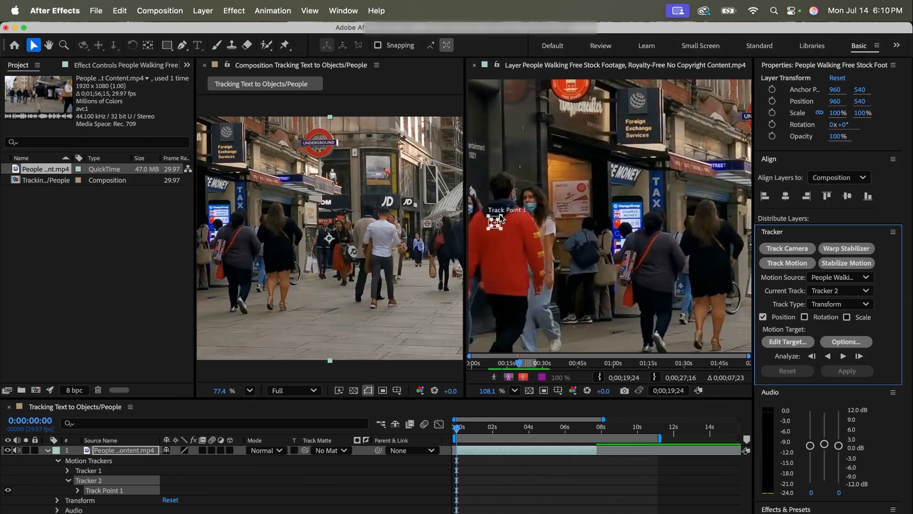
click(501, 216)
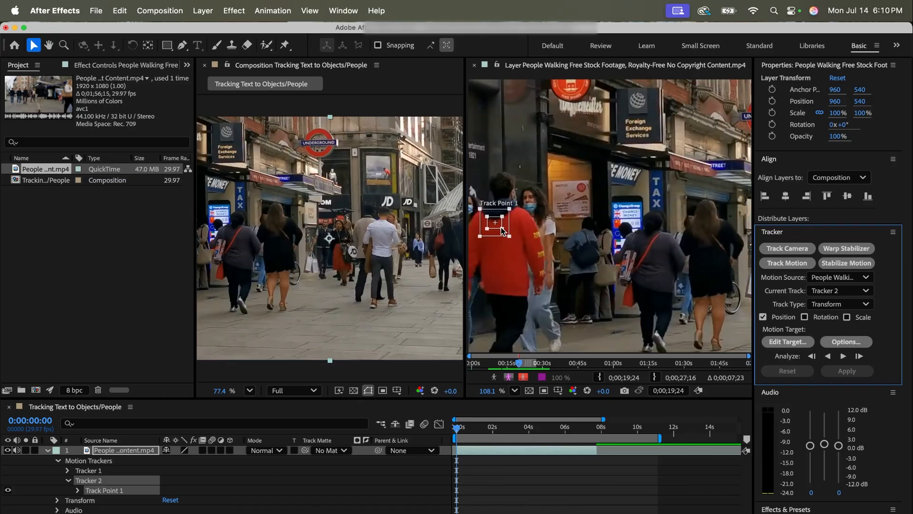
drag(502, 227, 505, 227)
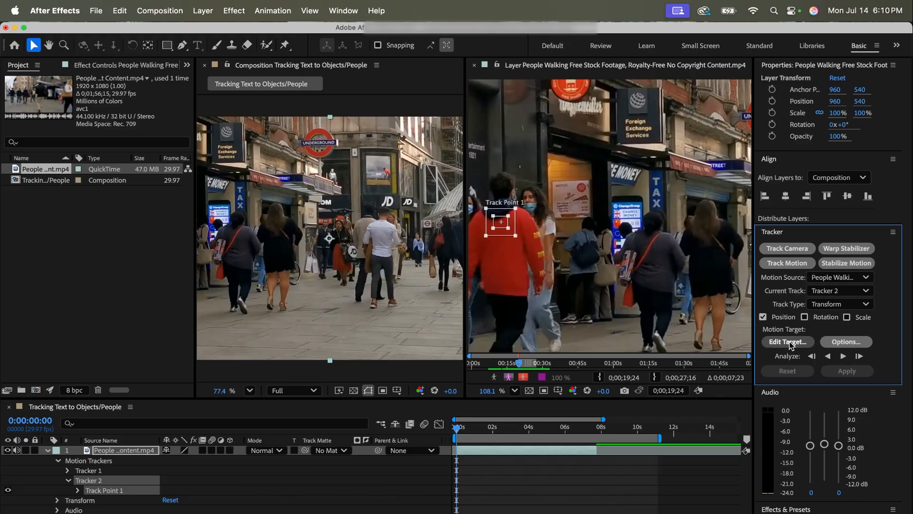
Add a new null object layer to the composition.
click(199, 10)
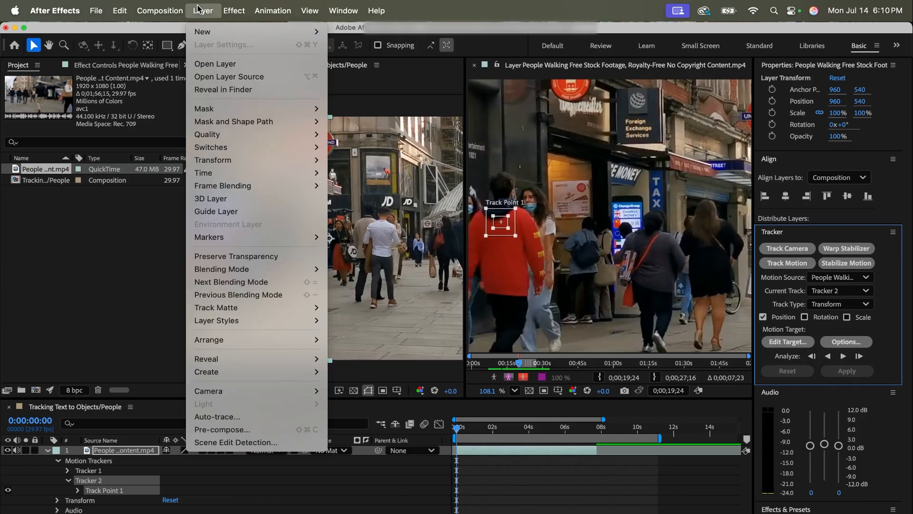
mouse_move(206, 30)
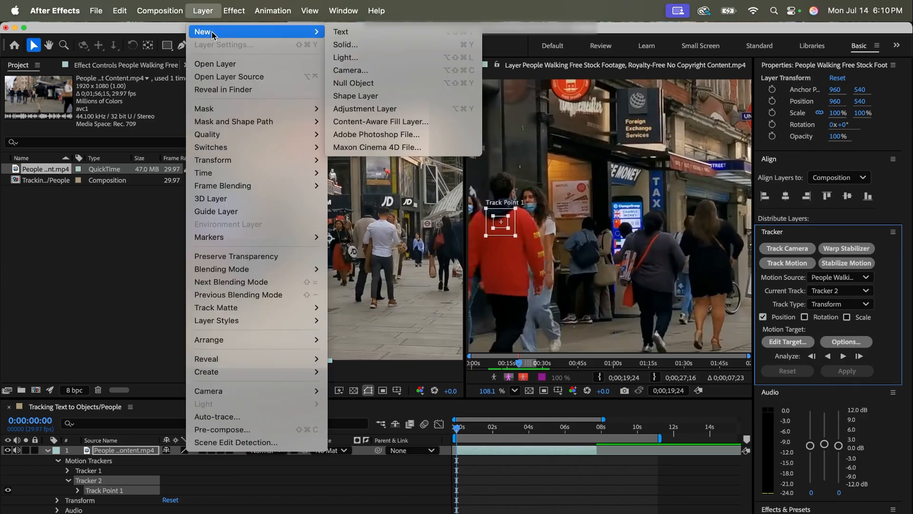
click(378, 88)
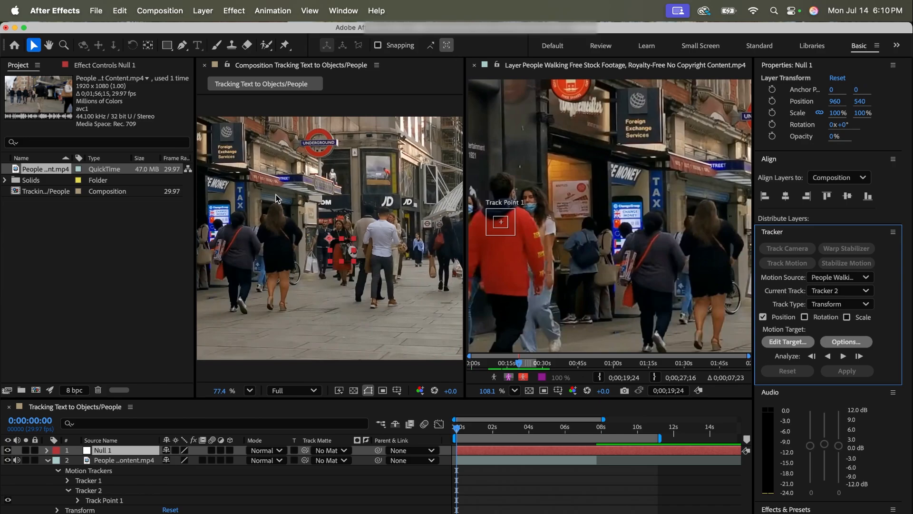
Create a new text layer that reads Orange.
click(214, 10)
mouse_move(204, 33)
click(341, 30)
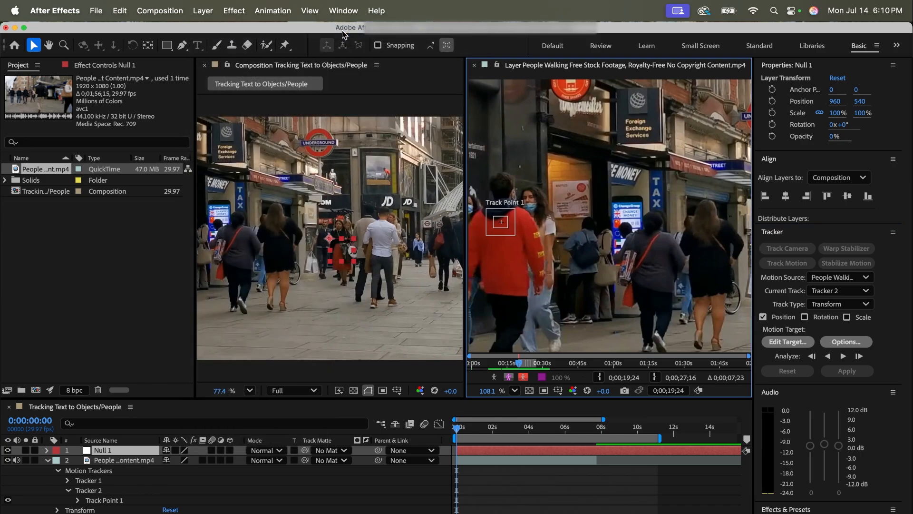
text(Orange)
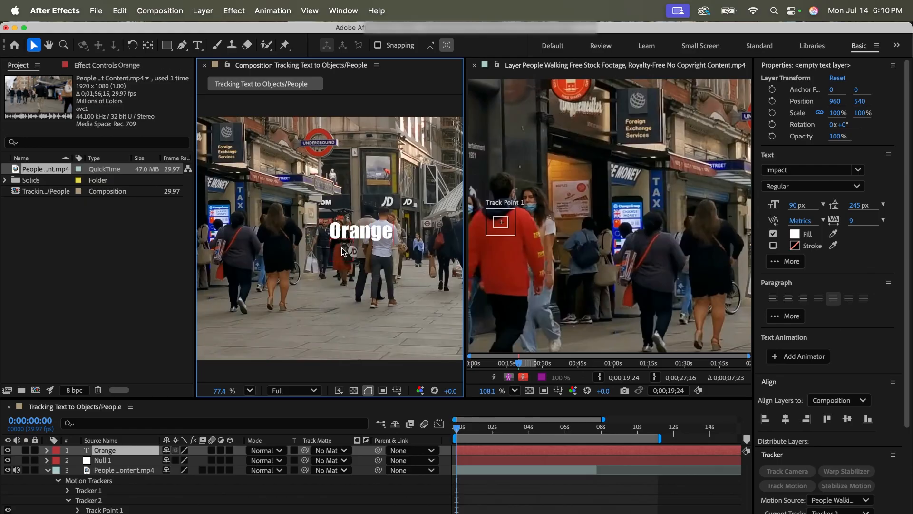
click(585, 432)
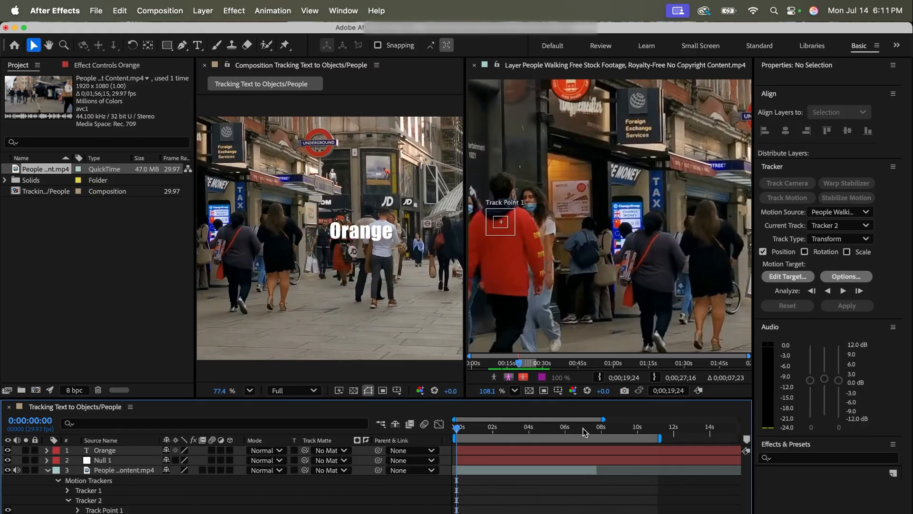
Move the Orange text above the head of the man in the red sweater and scale it down to about 73%.
click(361, 231)
scroll(362, 231, left, 3)
drag(440, 235, 231, 178)
scroll(252, 236, left, 3)
key(super+z)
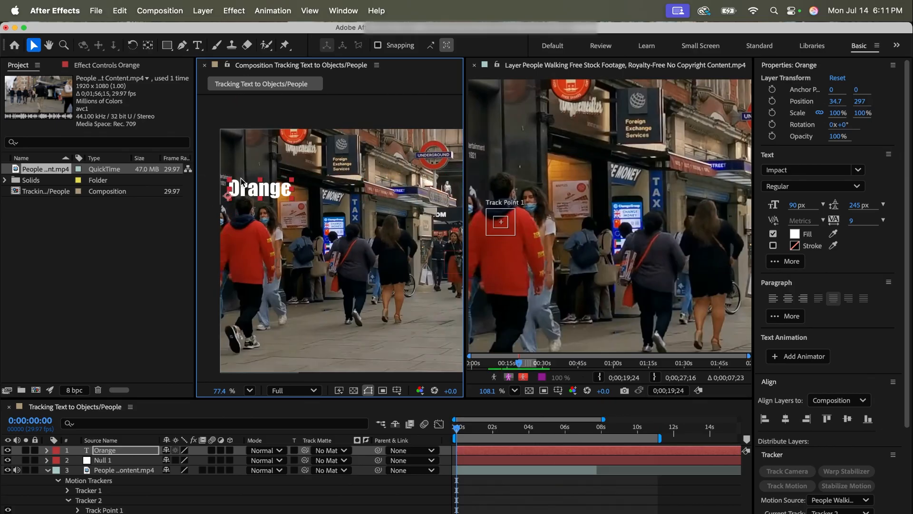
drag(290, 181, 259, 191)
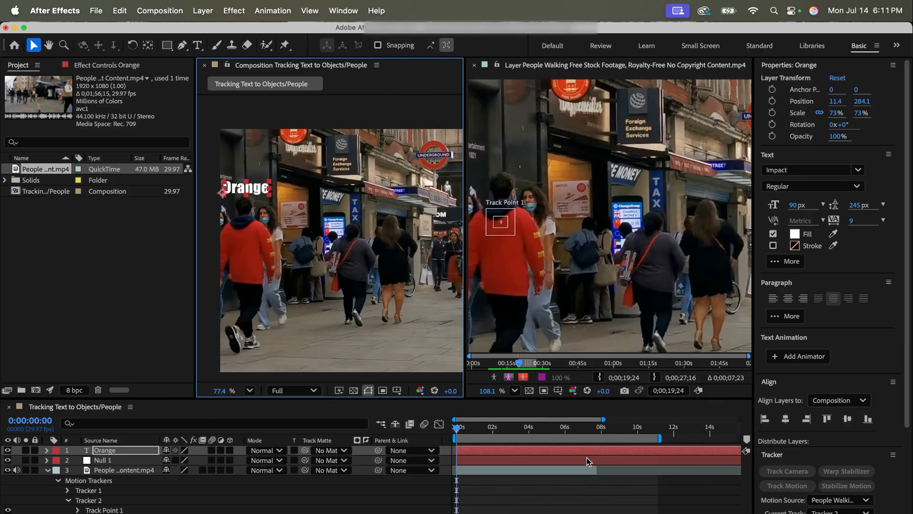
click(576, 512)
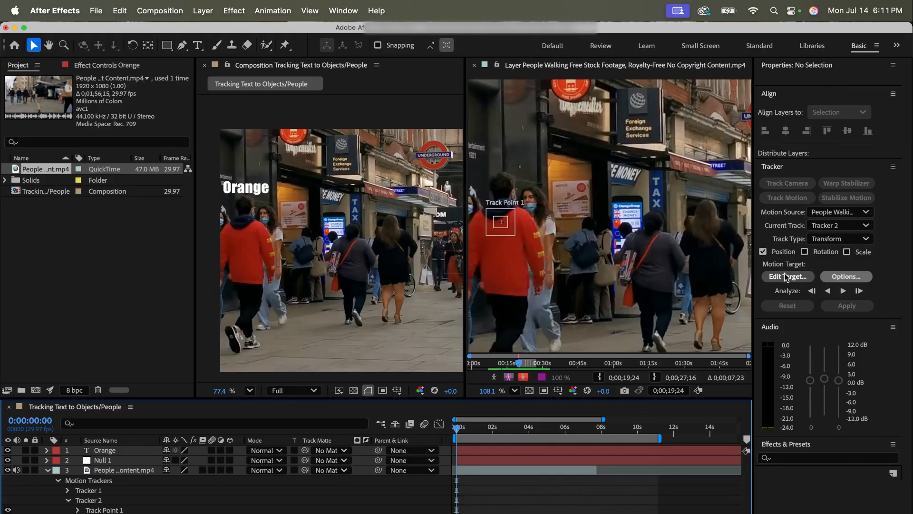
Analyze the footage layer's motion track forward to the end of the clip and return the playhead to the first frame.
click(501, 471)
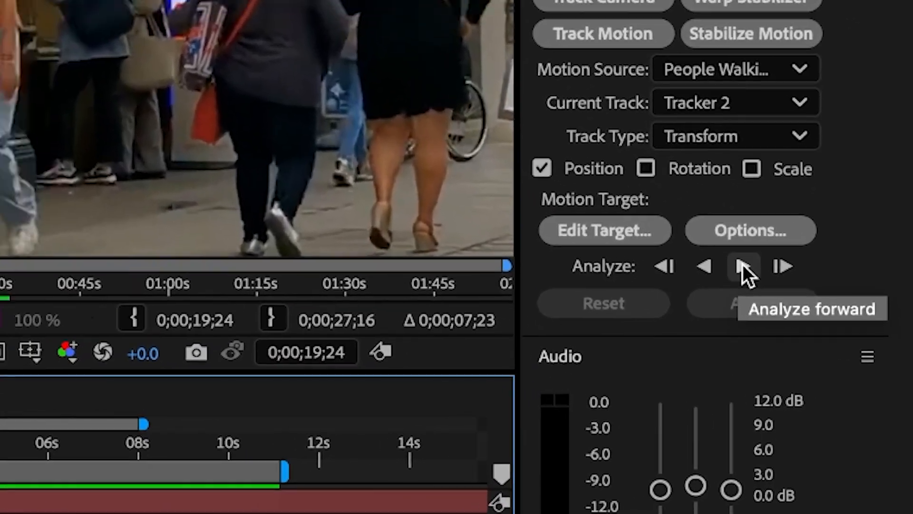
click(805, 323)
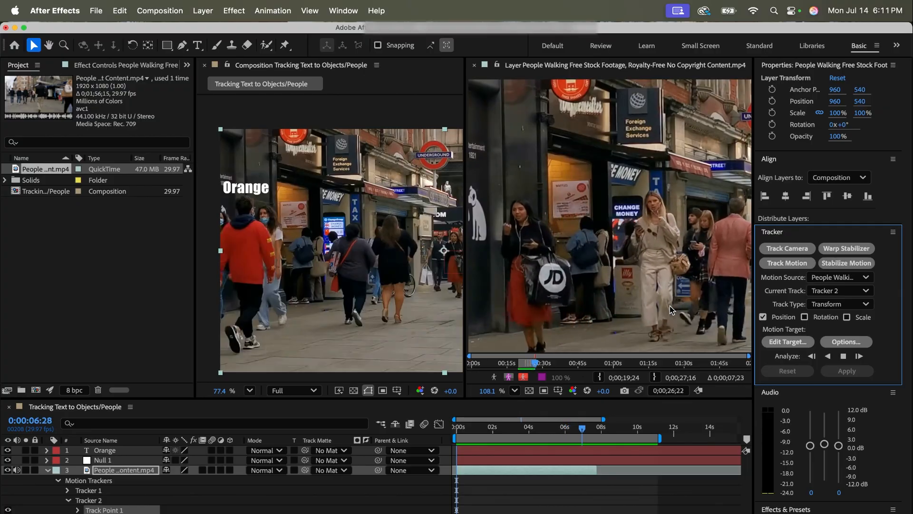
scroll(670, 305, down, 5)
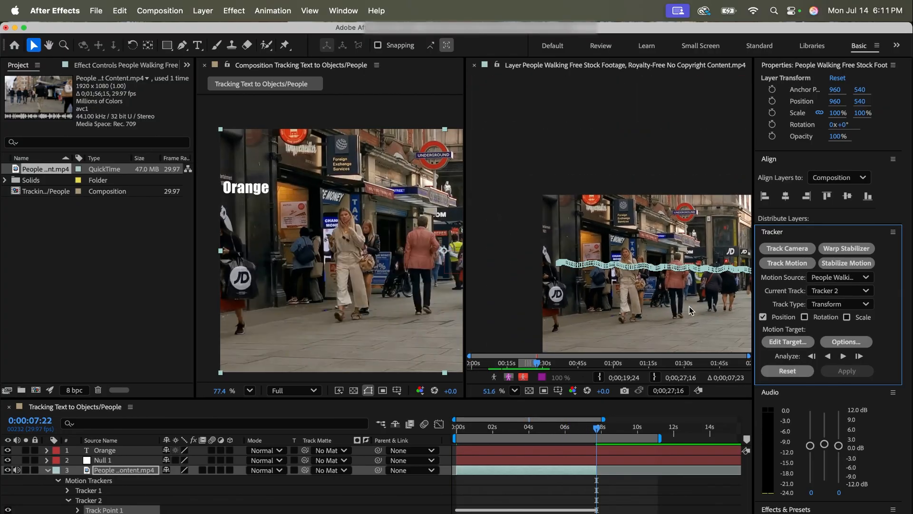
scroll(691, 309, down, 2)
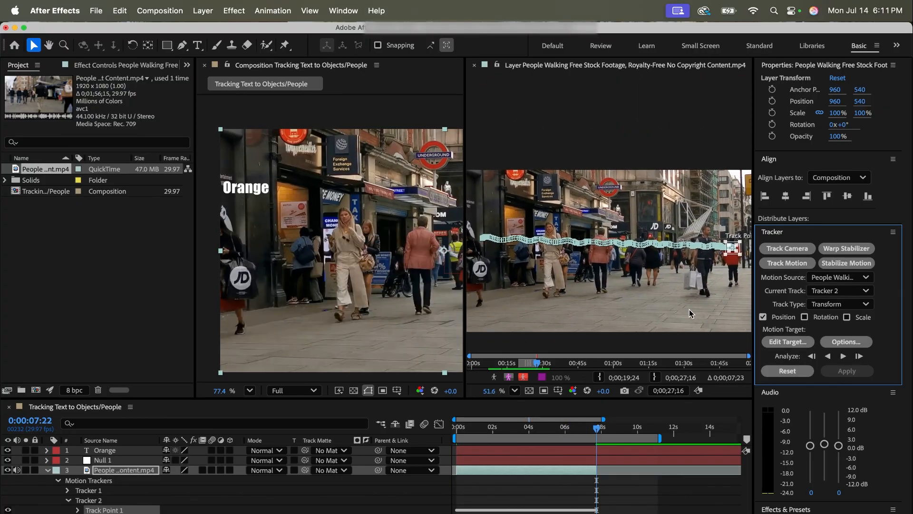
drag(597, 427, 451, 422)
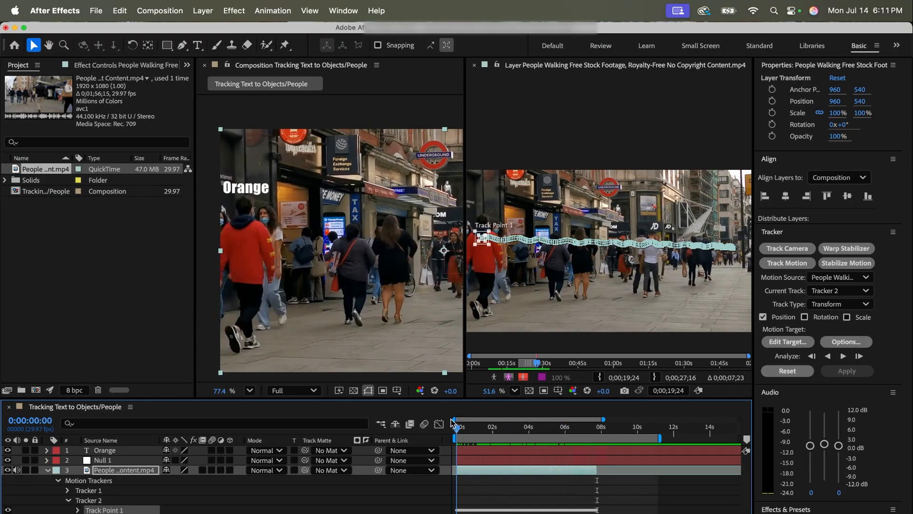
Set the Null 1 layer as the motion target of the footage's tracker.
click(788, 342)
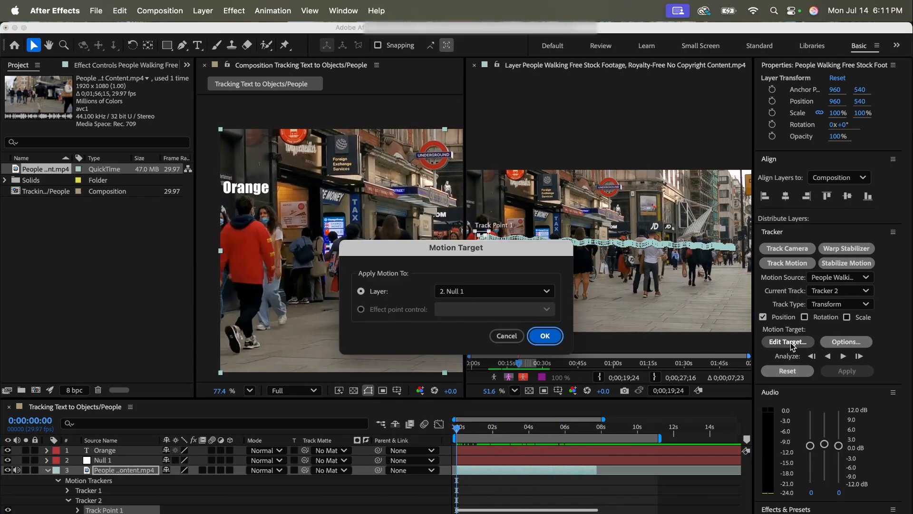
click(476, 291)
click(474, 325)
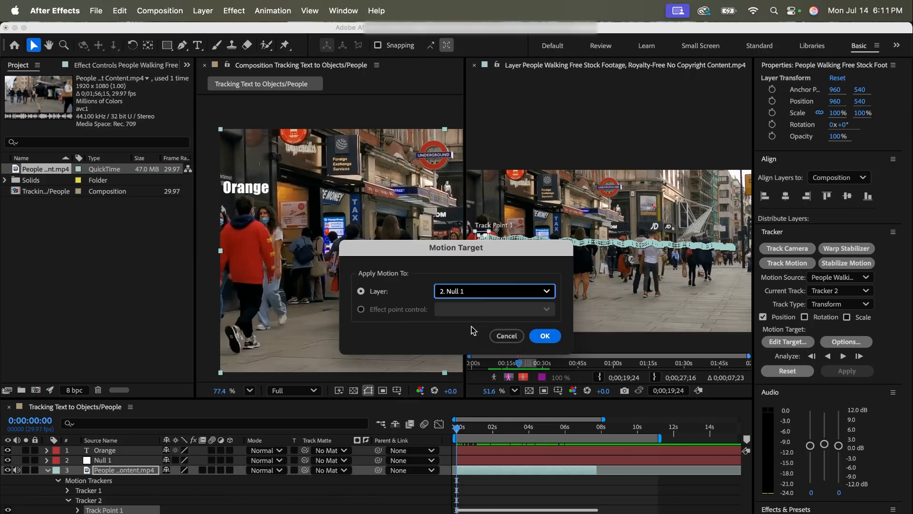
click(545, 336)
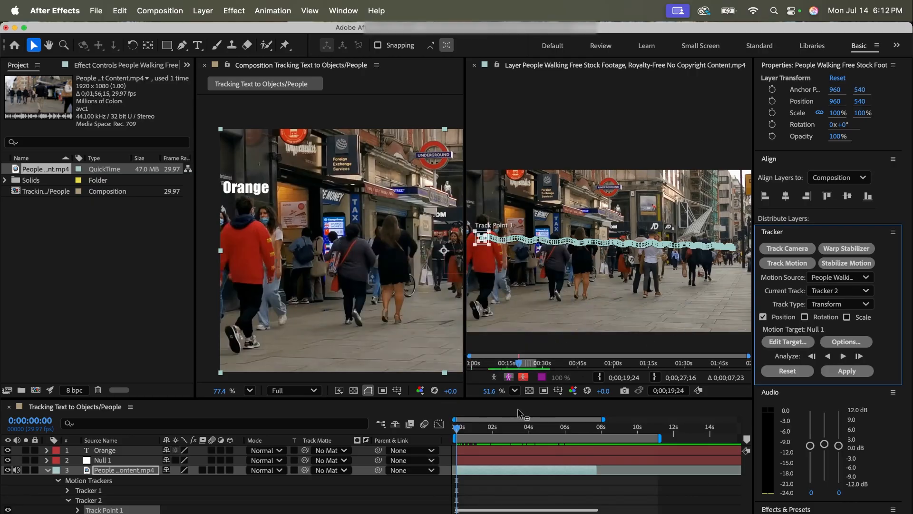
Parent the Orange text layer to Null 1 and apply the tracked motion in the X and Y dimensions.
drag(380, 450, 140, 464)
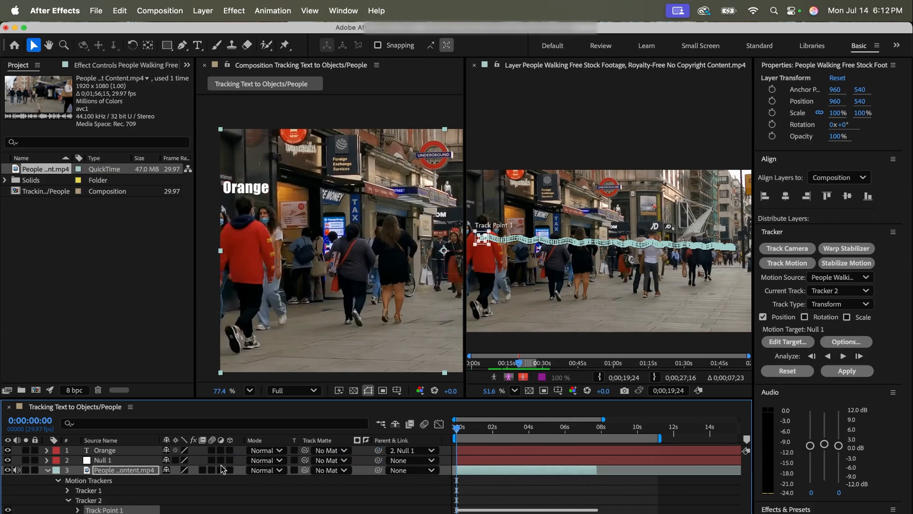
click(853, 371)
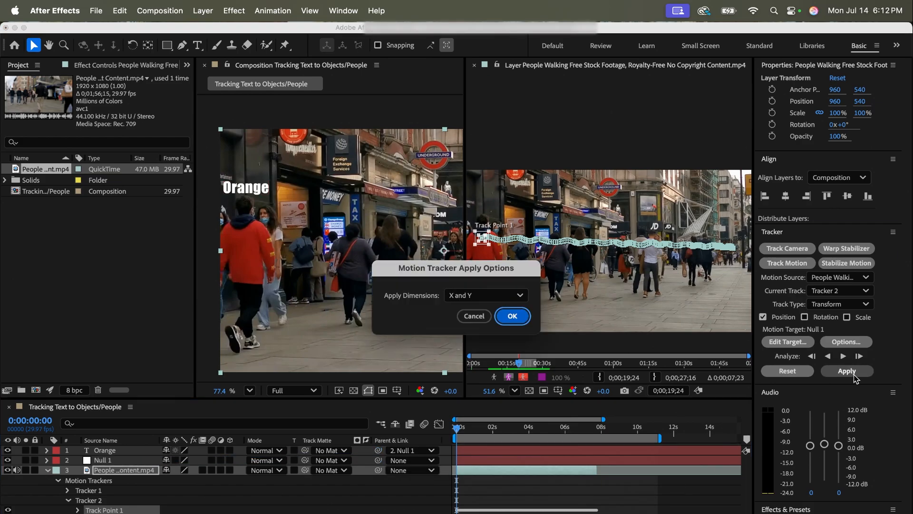
click(513, 317)
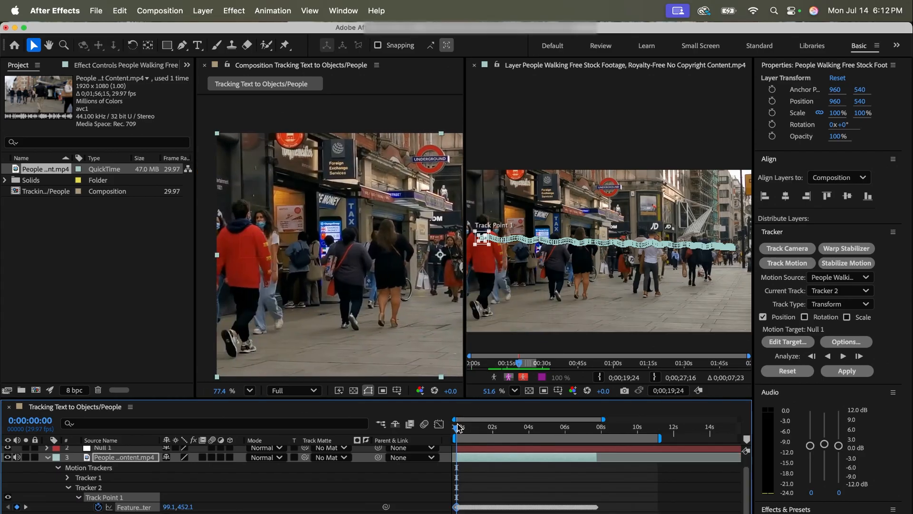
With the playhead at 0:00:04:00, move the Orange text above the head of the man in the red sweater.
drag(458, 426, 529, 431)
scroll(111, 468, up, 1)
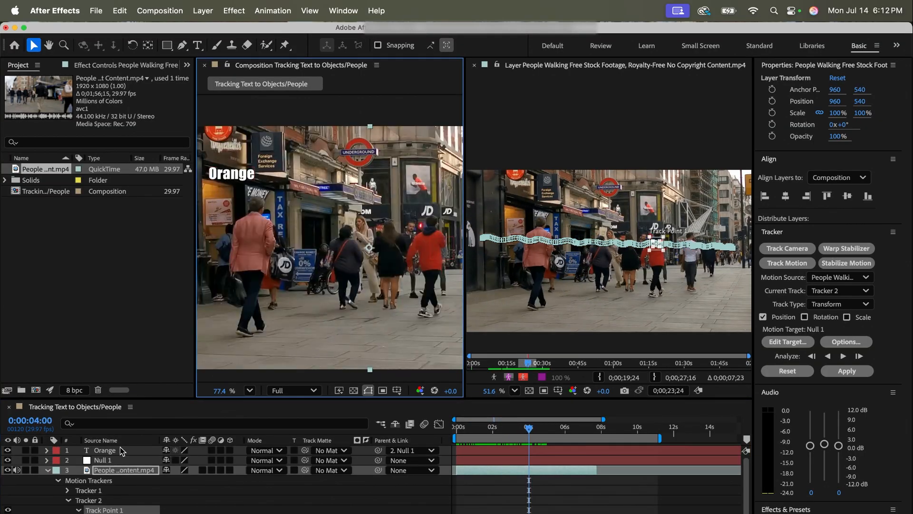
click(230, 175)
drag(243, 177, 443, 210)
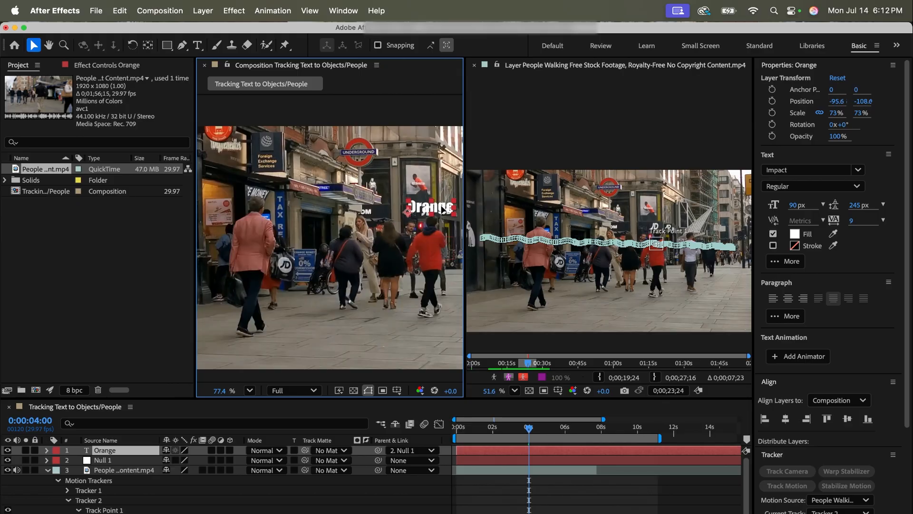
key(Return)
click(571, 496)
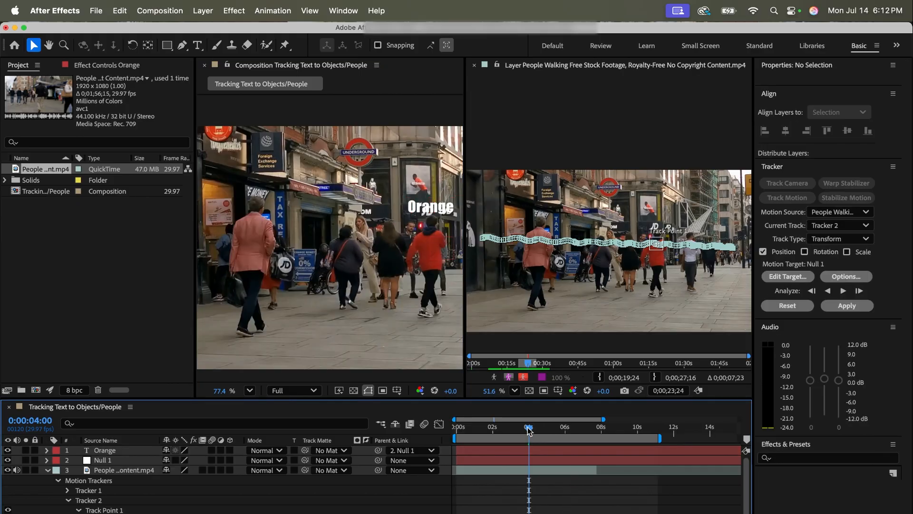
With the playhead at 0:00:01:03, nudge the Orange text slightly so it sits centered over the man's head.
drag(528, 430, 477, 432)
drag(251, 202, 257, 198)
click(574, 477)
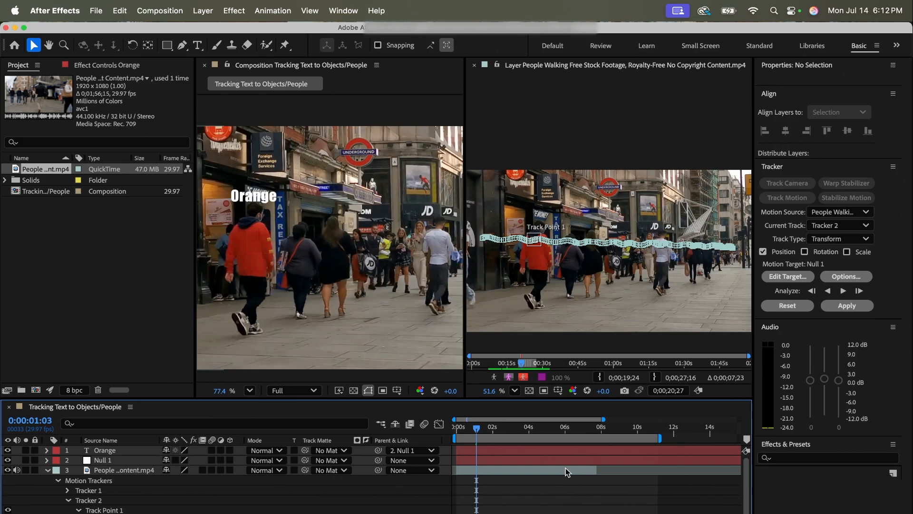
Return to the first frame, close the footage's layer view and play the composition to check the text tracking.
drag(477, 430, 440, 427)
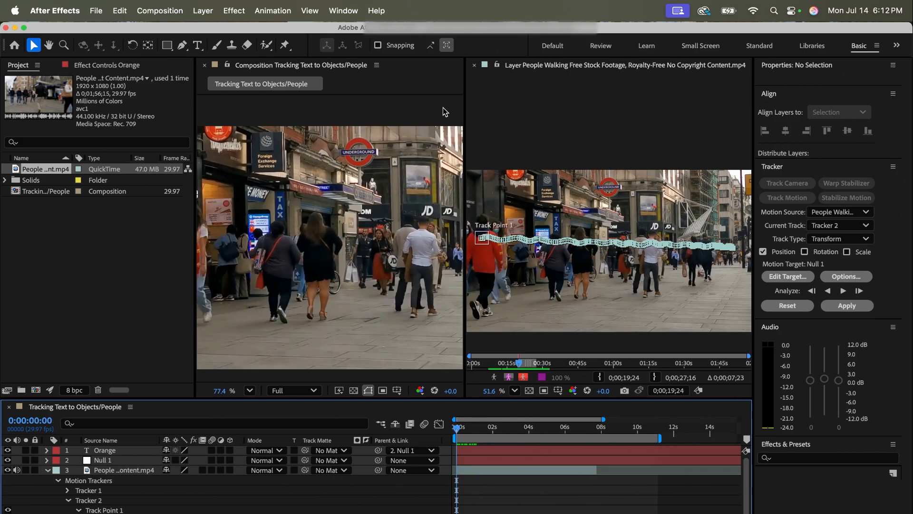
click(475, 66)
key(space)
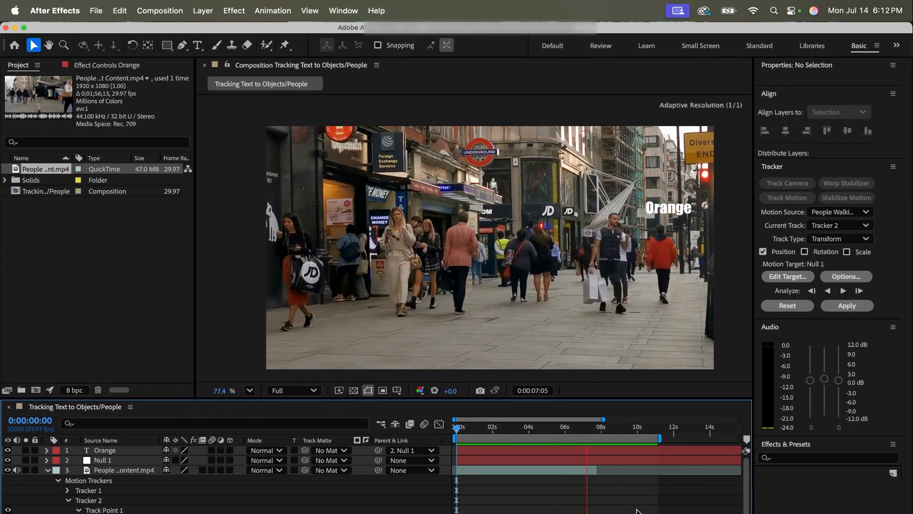
key(space)
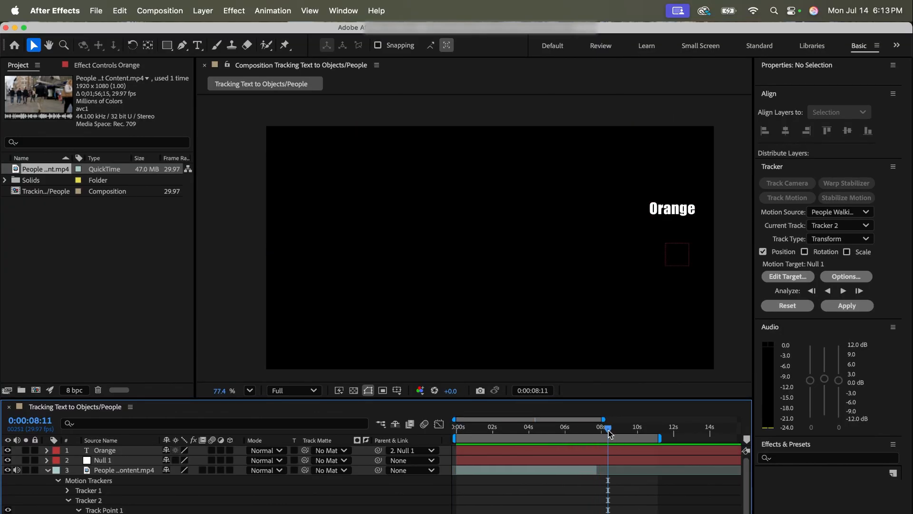
Split the Orange and Null 1 layers at 0:00:07:21, near the footage's end, and delete the parts after it.
drag(609, 431, 596, 431)
click(611, 450)
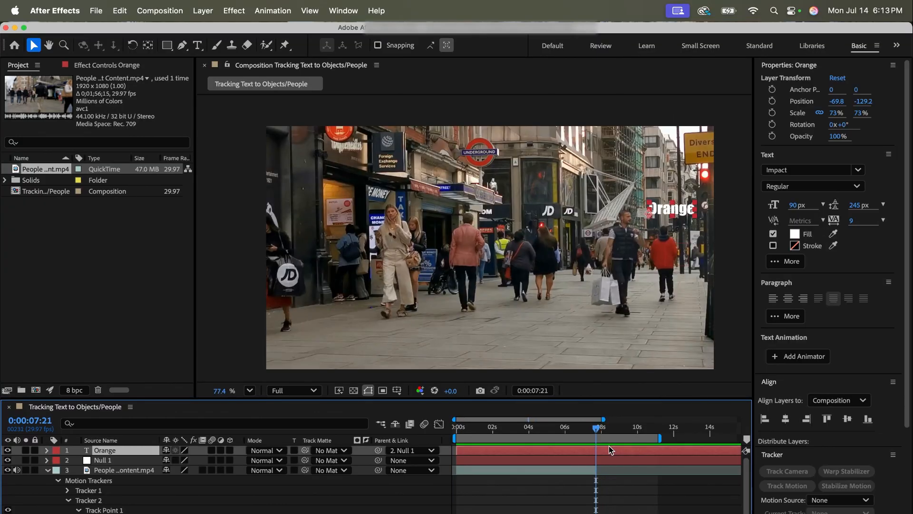
shift+click(609, 459)
key(super+shift+d)
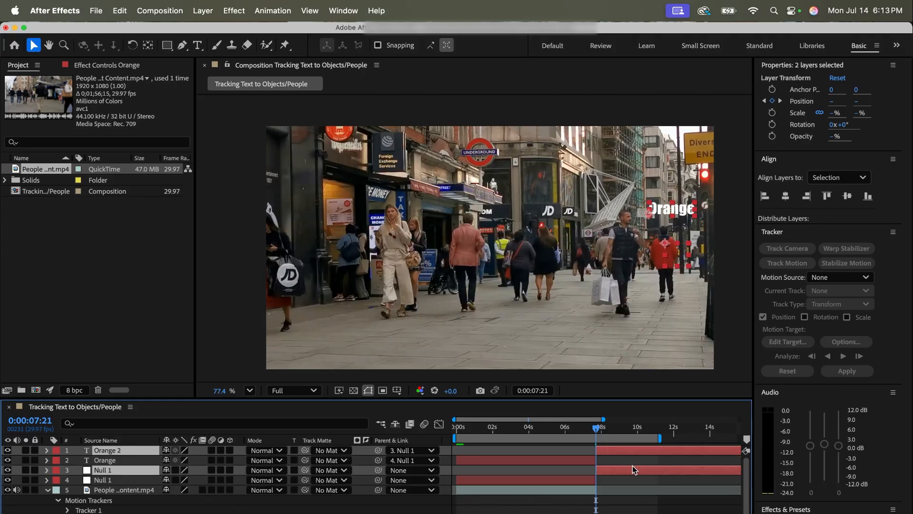
key(BackSpace)
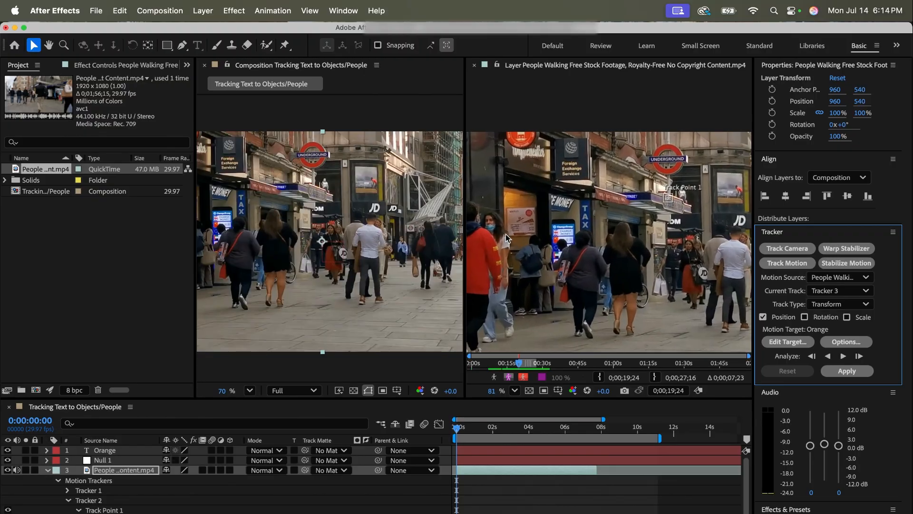
Move Track Point 1 of Tracker 3 onto the back of the man's red sweater and enlarge its feature and search regions.
scroll(505, 238, up, 1)
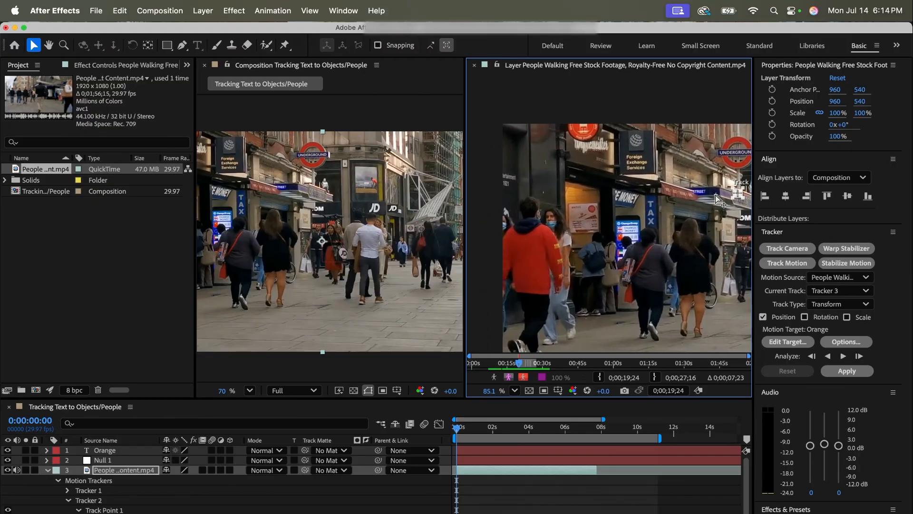
scroll(740, 199, up, 10)
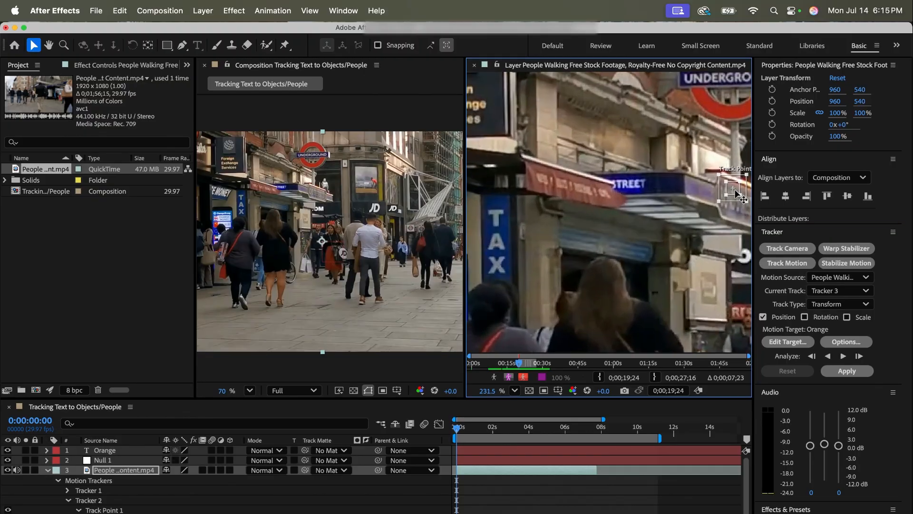
drag(736, 191, 479, 269)
scroll(576, 284, left, 8)
scroll(576, 283, down, 6)
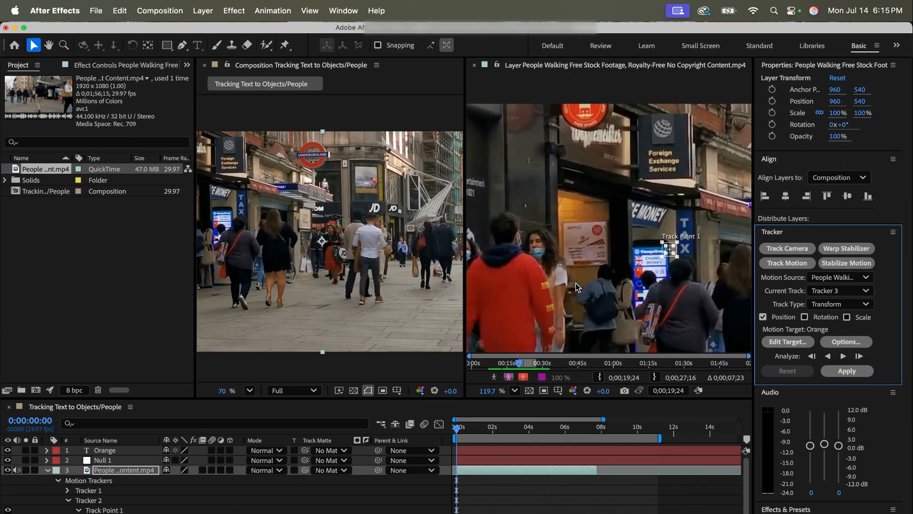
scroll(576, 284, down, 2)
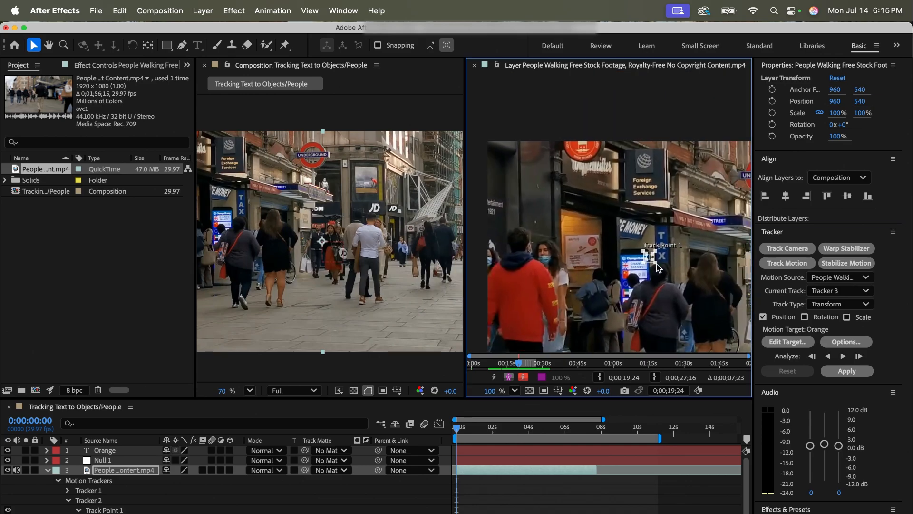
scroll(656, 264, up, 5)
drag(653, 259, 493, 285)
scroll(604, 279, left, 7)
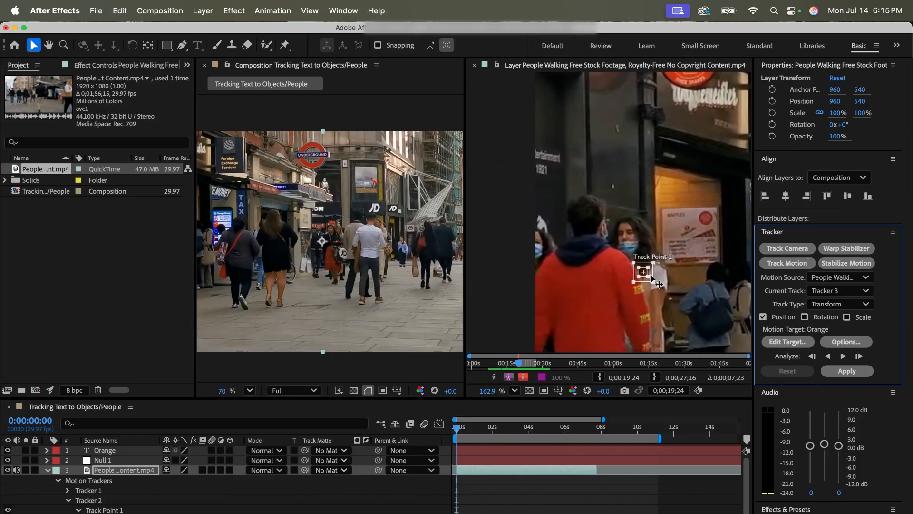
click(647, 277)
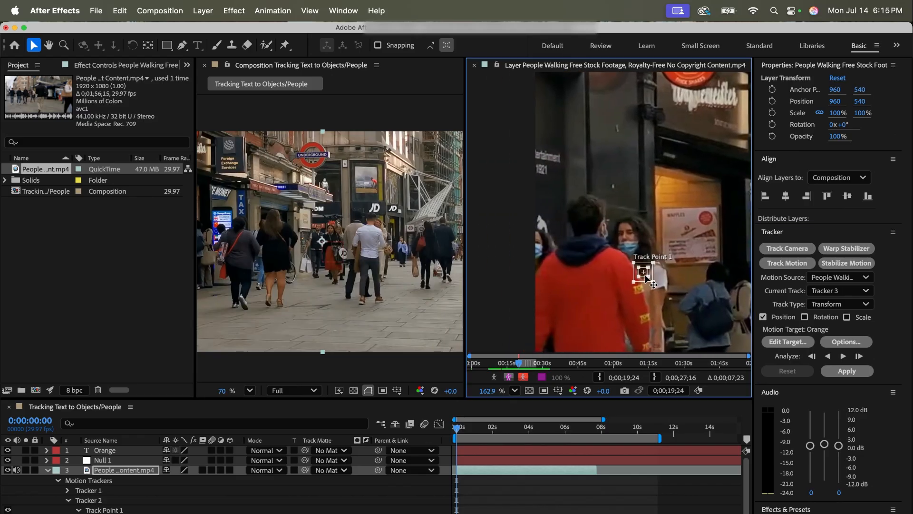
drag(636, 277, 590, 263)
Enable scale tracking, move Track Point 2 to the wall beside the TAX sign and enlarge its regions.
click(859, 328)
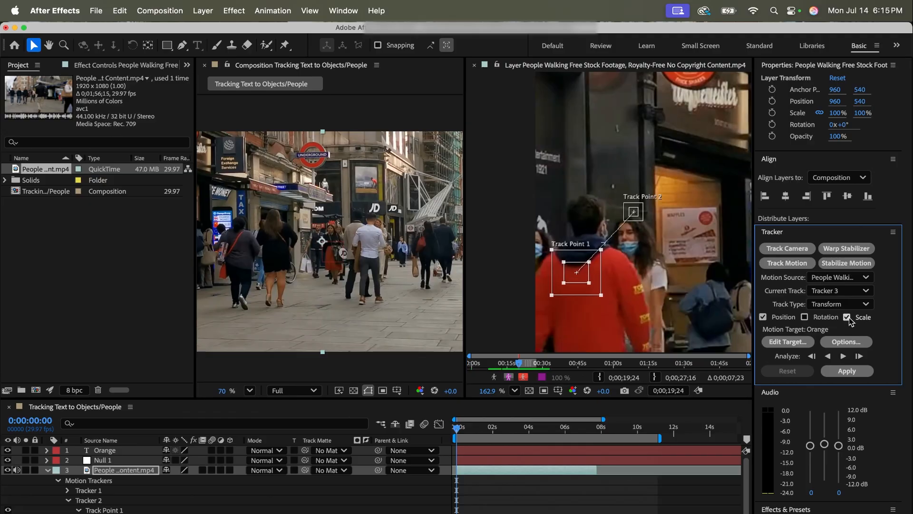
scroll(712, 300, down, 4)
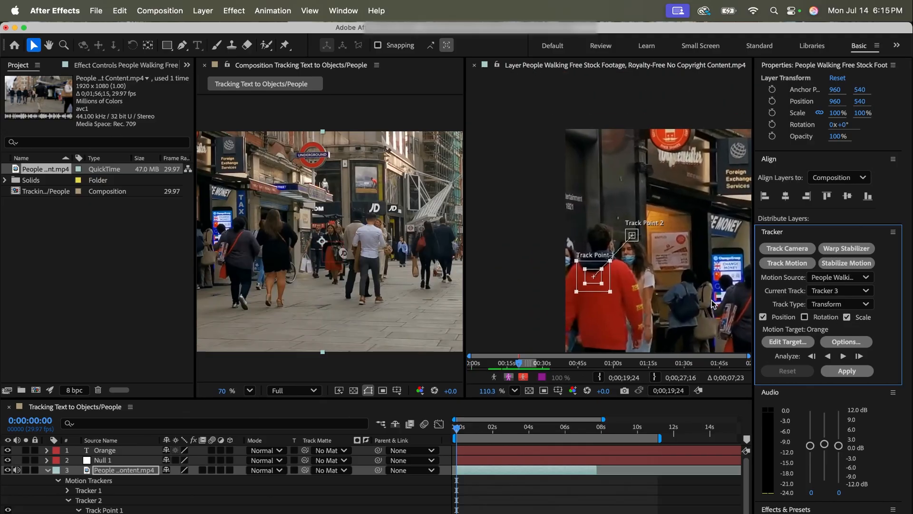
scroll(711, 299, down, 4)
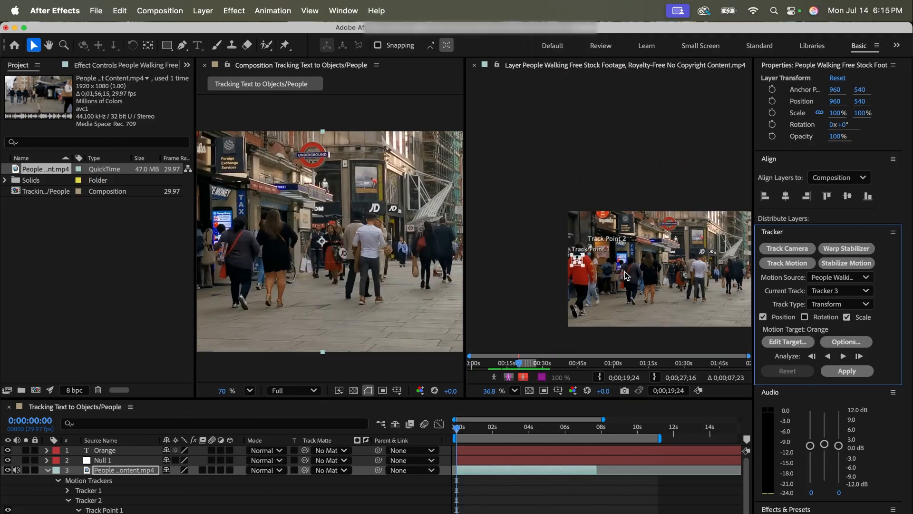
scroll(625, 275, right, 5)
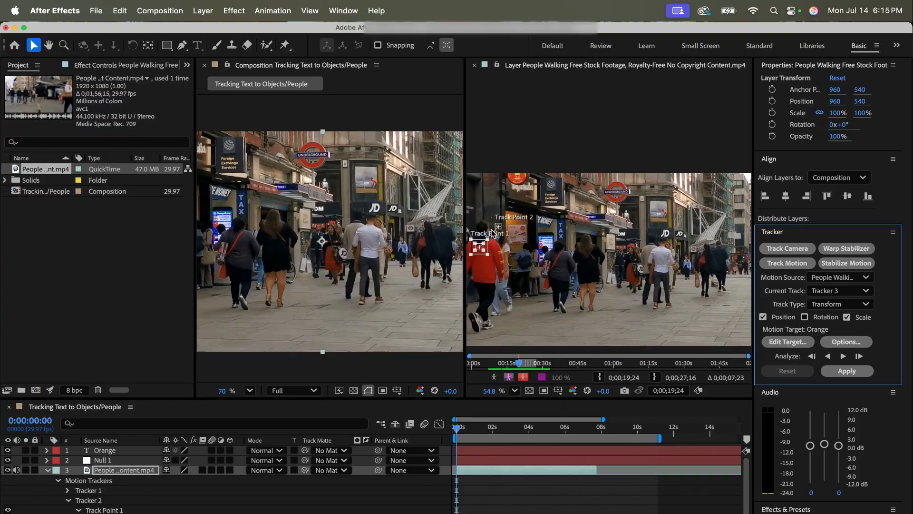
scroll(500, 229, up, 5)
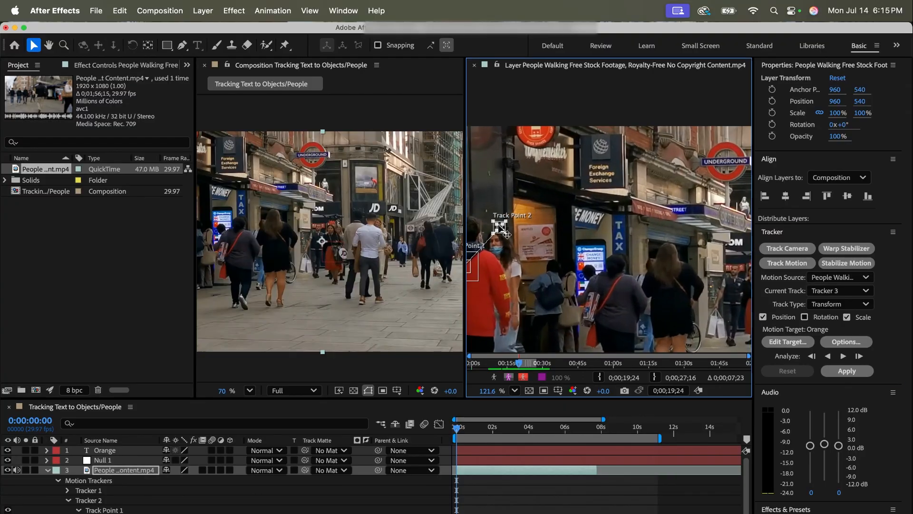
drag(500, 230, 723, 216)
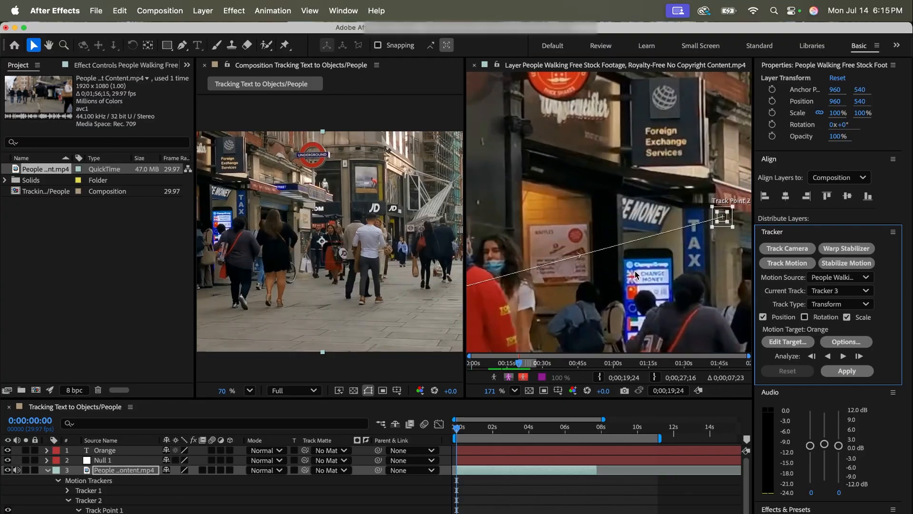
scroll(635, 271, right, 4)
scroll(636, 272, right, 5)
scroll(635, 271, down, 5)
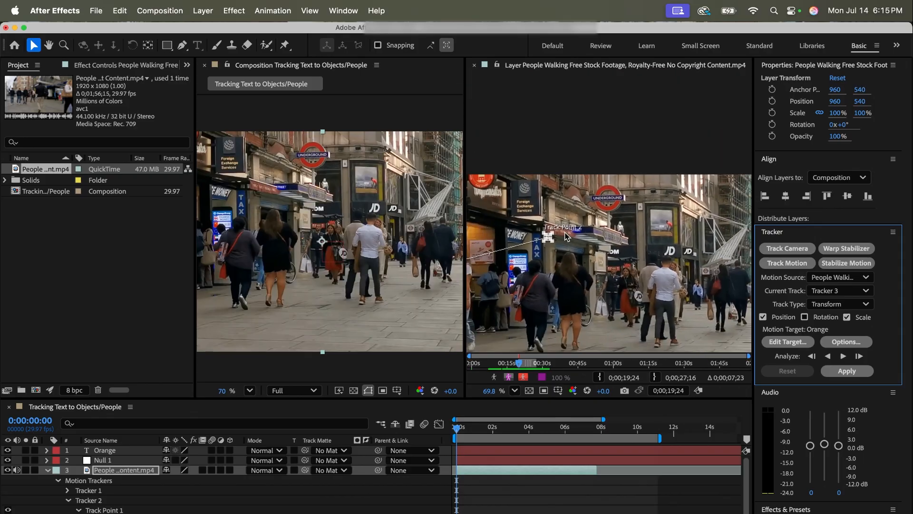
scroll(562, 234, up, 4)
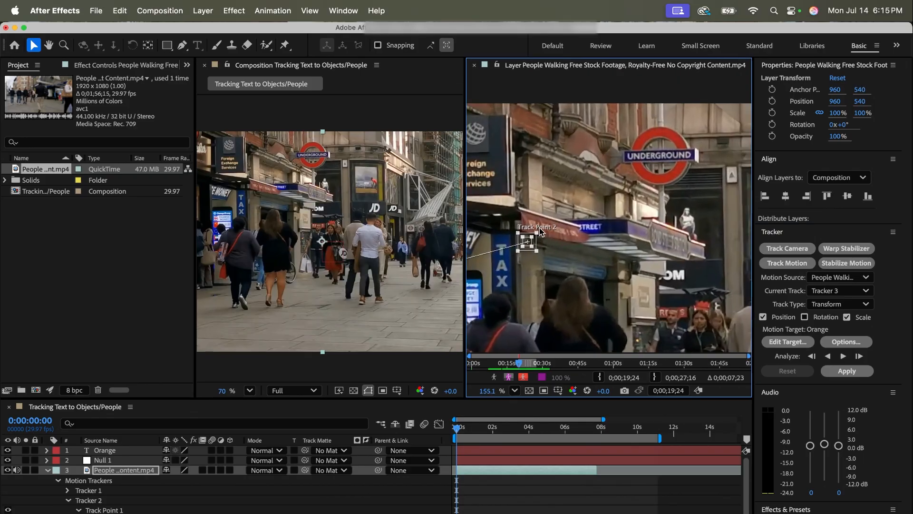
mouse_move(538, 234)
mouse_down()
mouse_move(546, 226)
mouse_move(535, 234)
mouse_up()
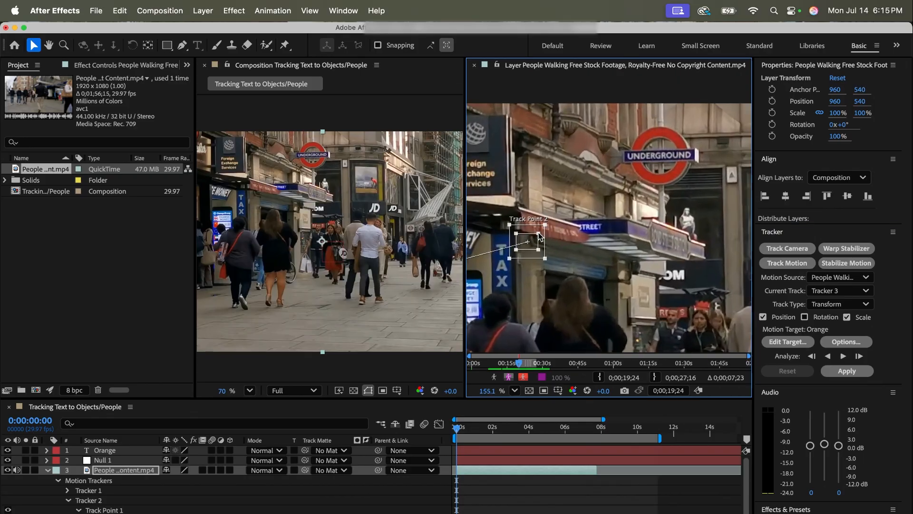
Move Track Point 2 of Tracker 3 off the wall and onto the red traffic light at the far end of the street.
scroll(664, 329, down, 3)
scroll(664, 329, right, 3)
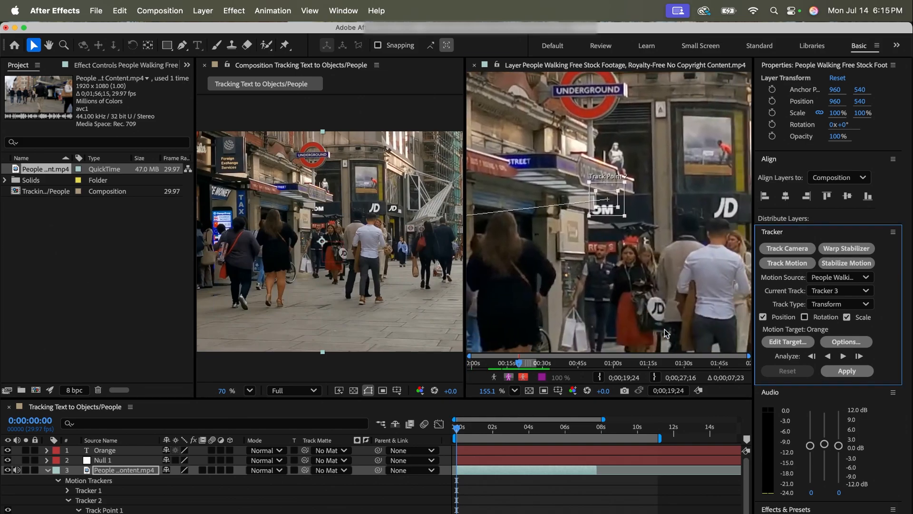
scroll(664, 329, right, 3)
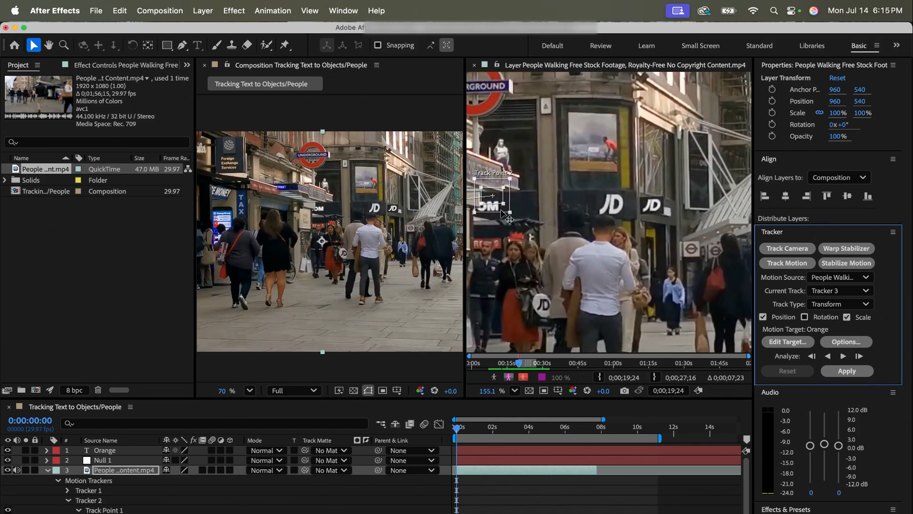
drag(496, 201, 694, 262)
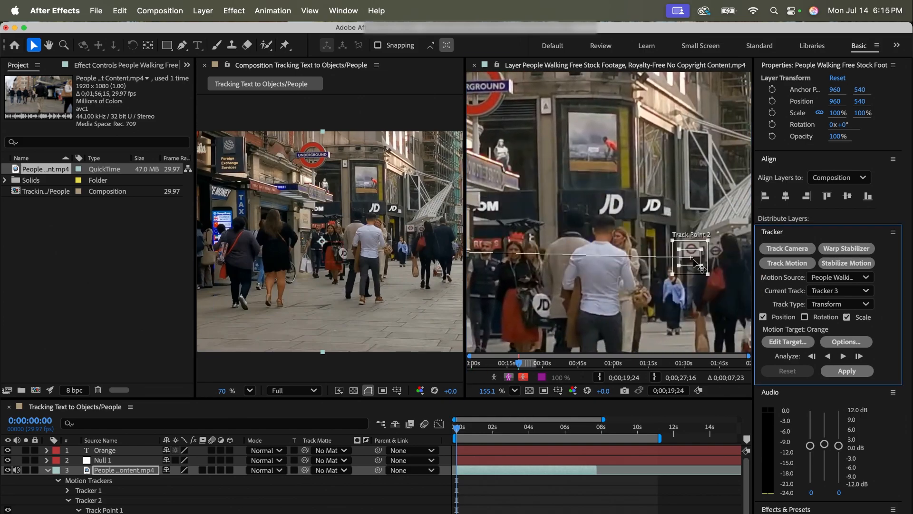
scroll(641, 303, right, 4)
scroll(641, 304, down, 1)
scroll(641, 303, right, 2)
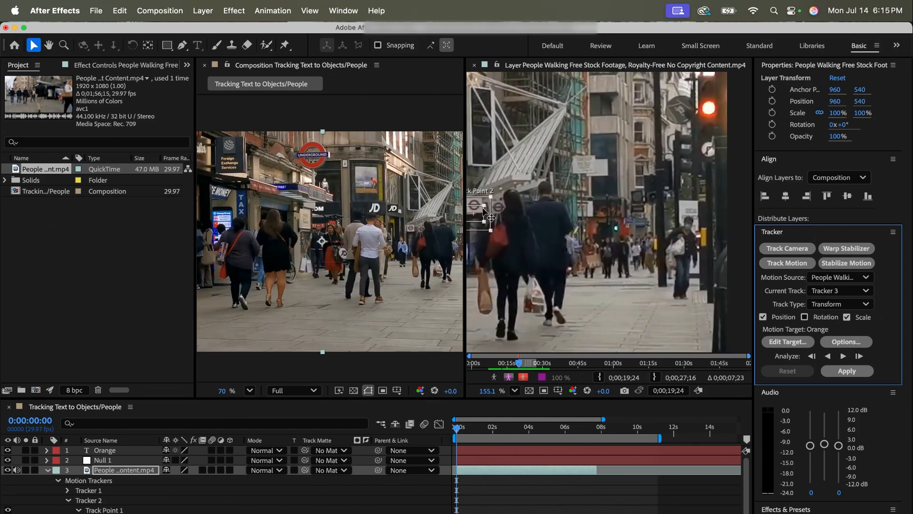
drag(478, 218, 714, 114)
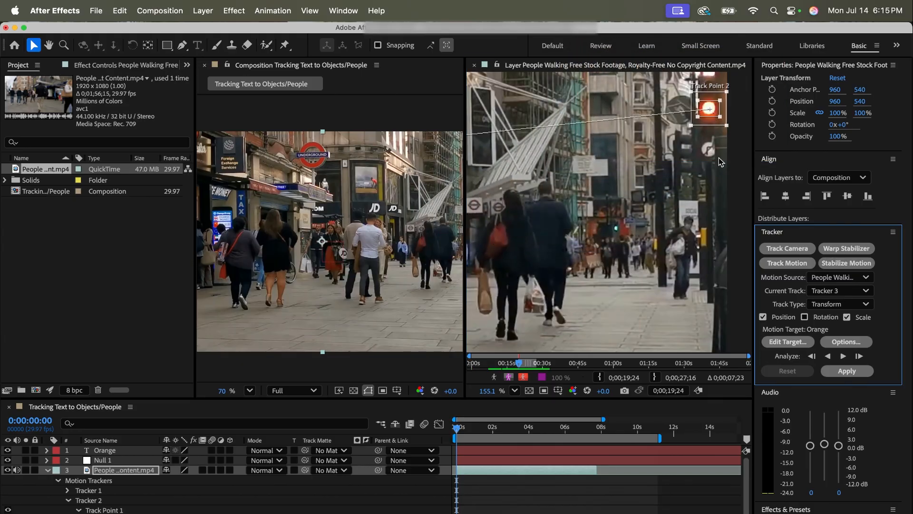
scroll(593, 258, down, 5)
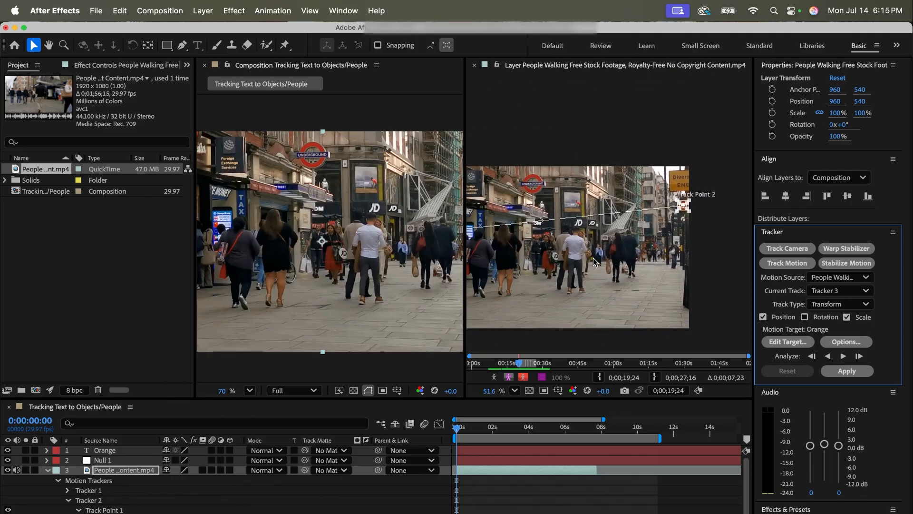
scroll(592, 261, right, 3)
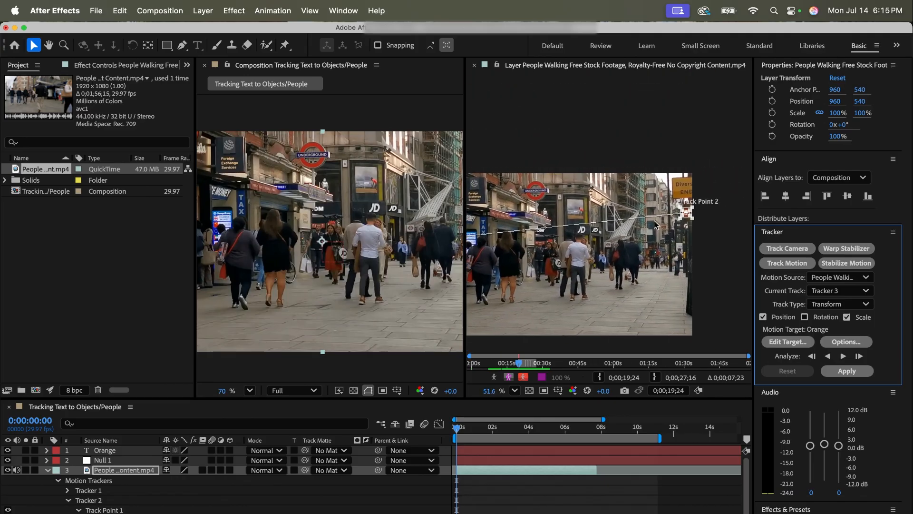
scroll(654, 257, up, 4)
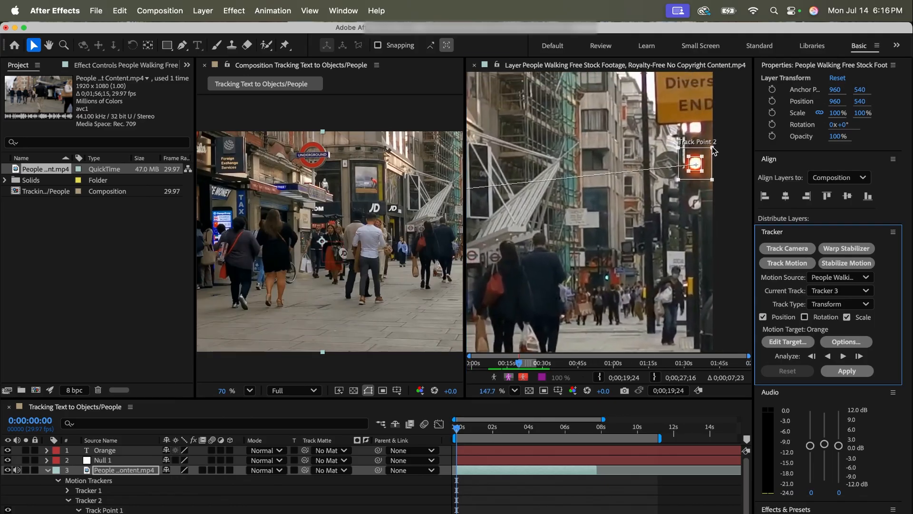
Analyze Tracker 3 forward through the whole clip and return to the first frame.
scroll(592, 260, down, 5)
scroll(592, 261, left, 3)
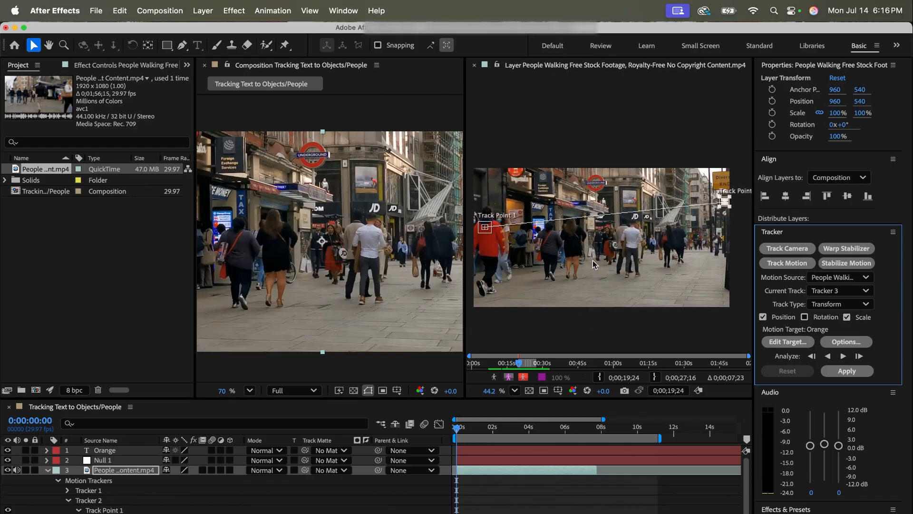
click(844, 356)
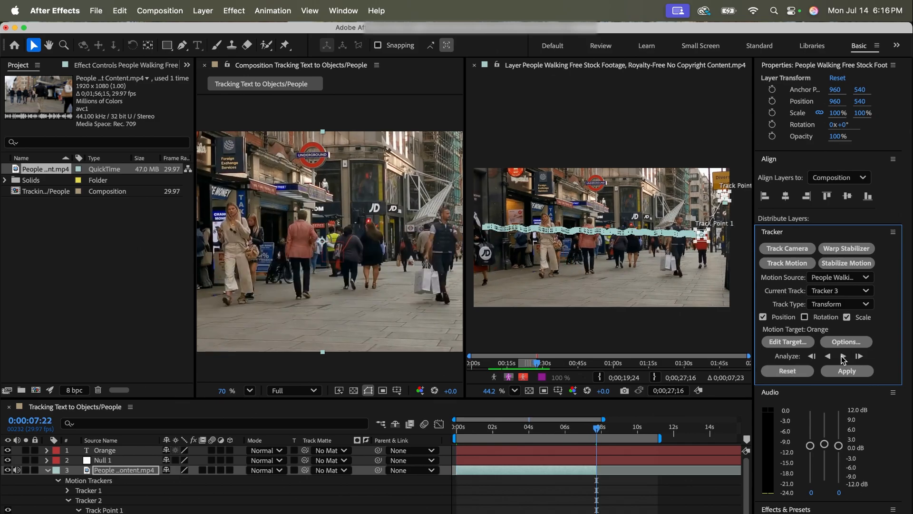
drag(597, 427, 442, 423)
Change the motion target of Tracker 3 to the Null 1 layer.
click(846, 371)
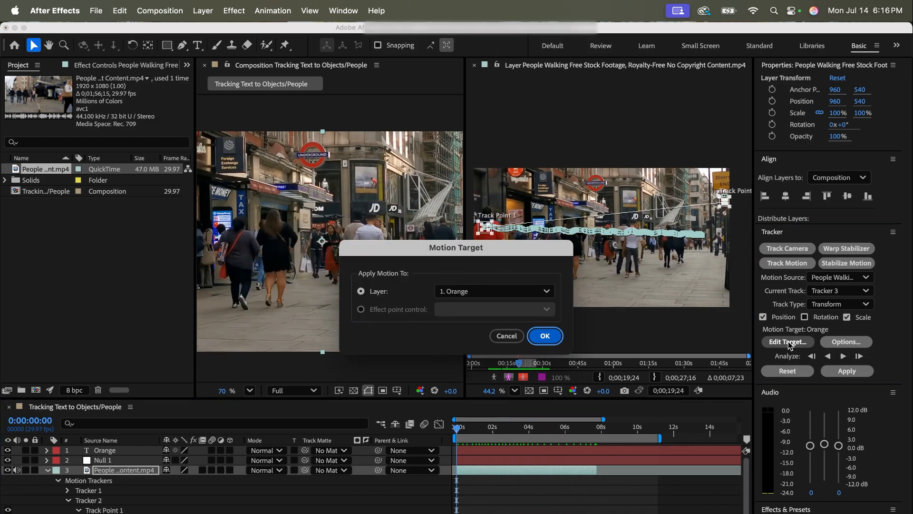
click(495, 290)
click(470, 325)
click(546, 335)
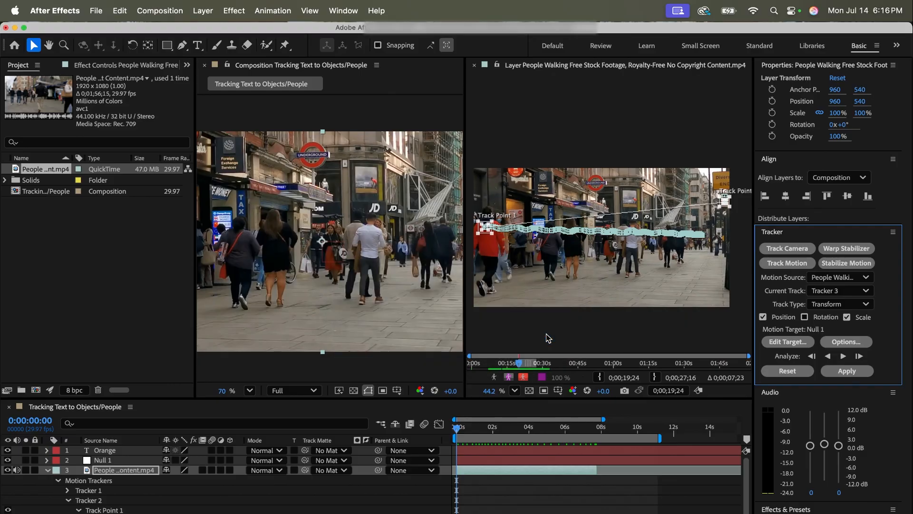
Parent the Orange text layer to Null 1 and apply the tracked position and scale to the null.
drag(378, 450, 135, 461)
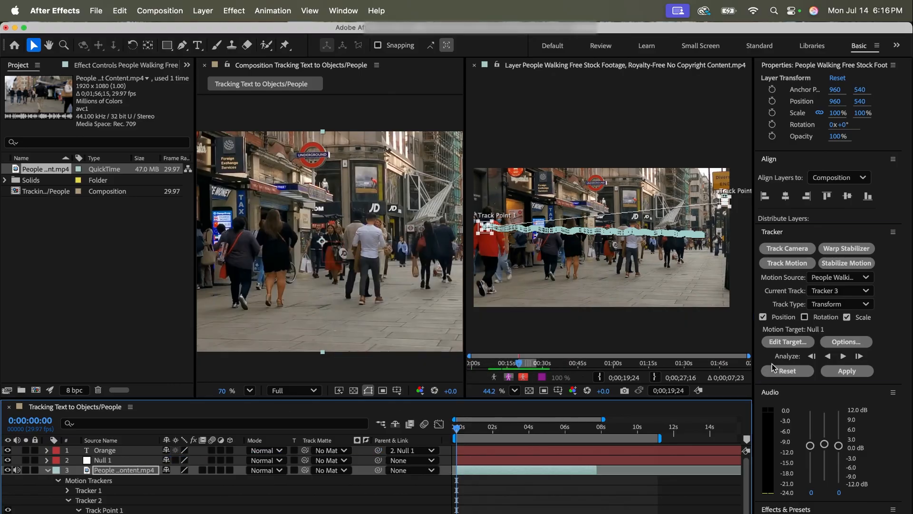
click(848, 374)
click(516, 314)
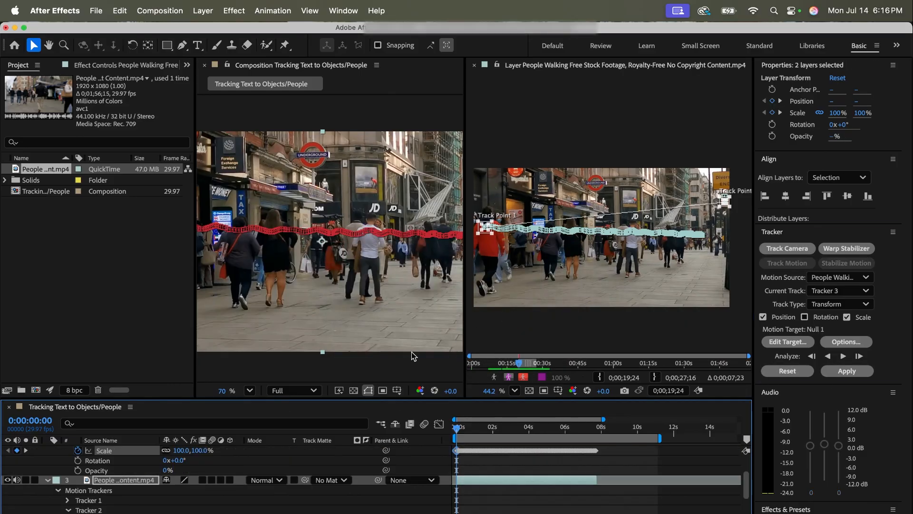
Place the Orange text on the back of the man's red sweater and scale it to about 98%.
drag(456, 430, 521, 435)
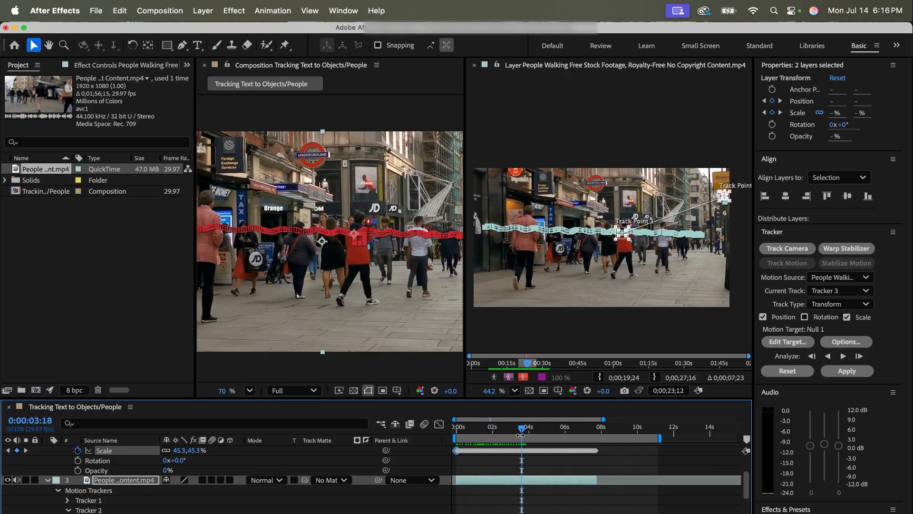
click(280, 212)
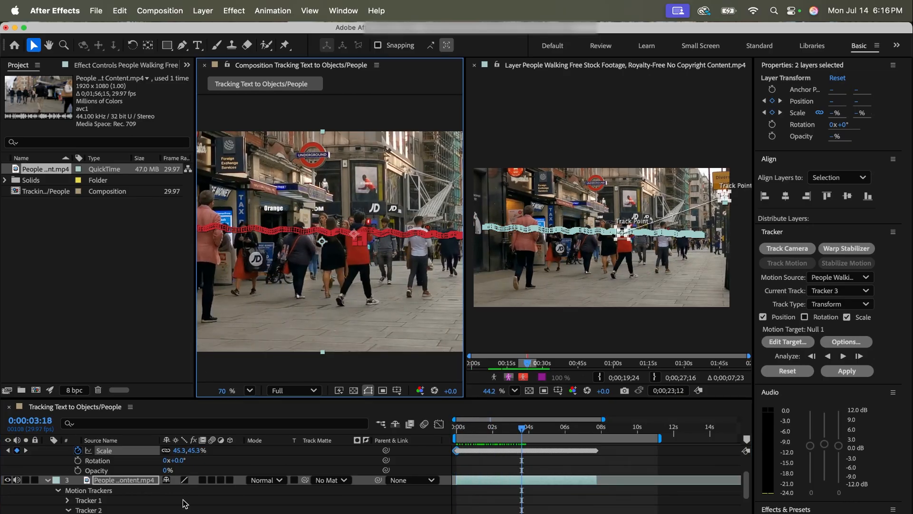
scroll(183, 506, up, 3)
click(103, 450)
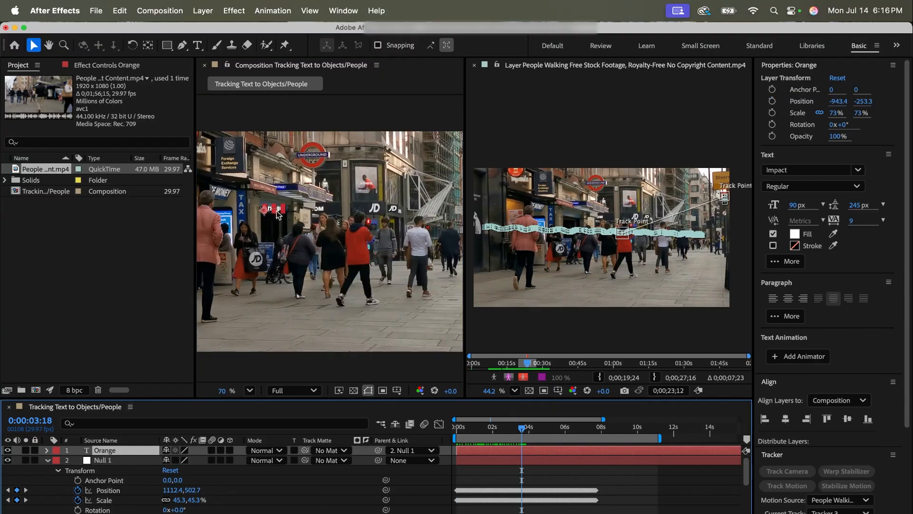
drag(279, 212, 303, 212)
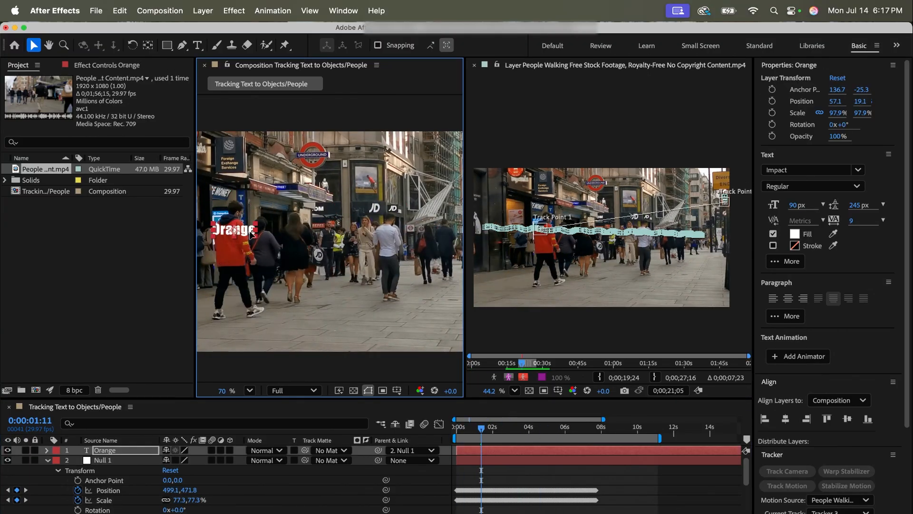
click(575, 486)
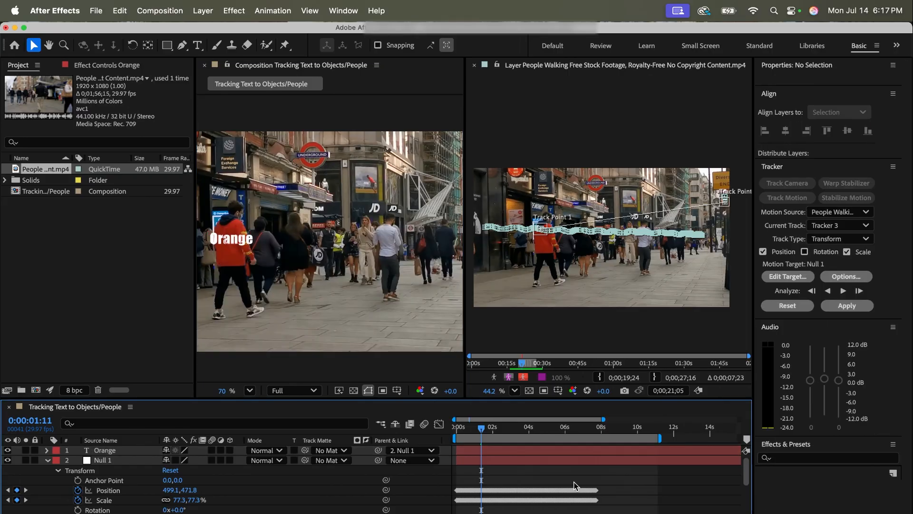
Close the footage's layer view and play the composition from the first frame to check the text's position and scale.
drag(486, 423, 567, 435)
scroll(586, 465, right, 3)
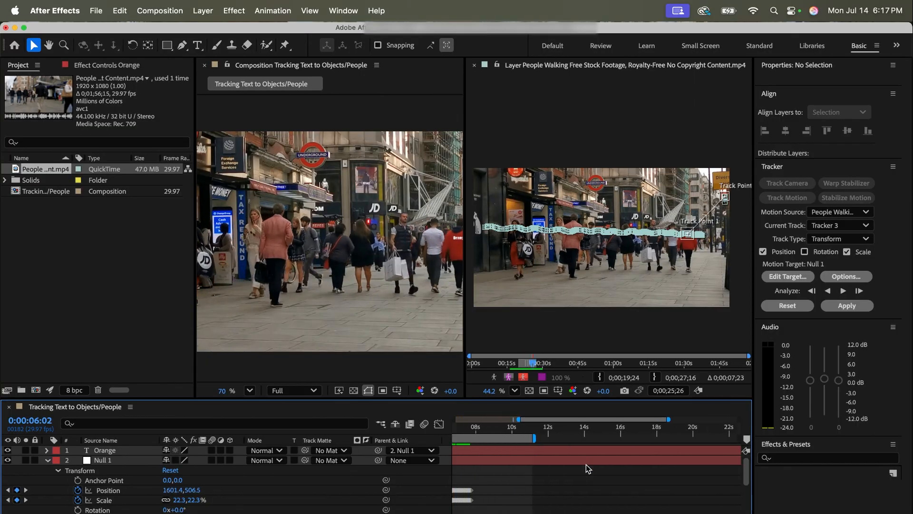
scroll(347, 283, right, 3)
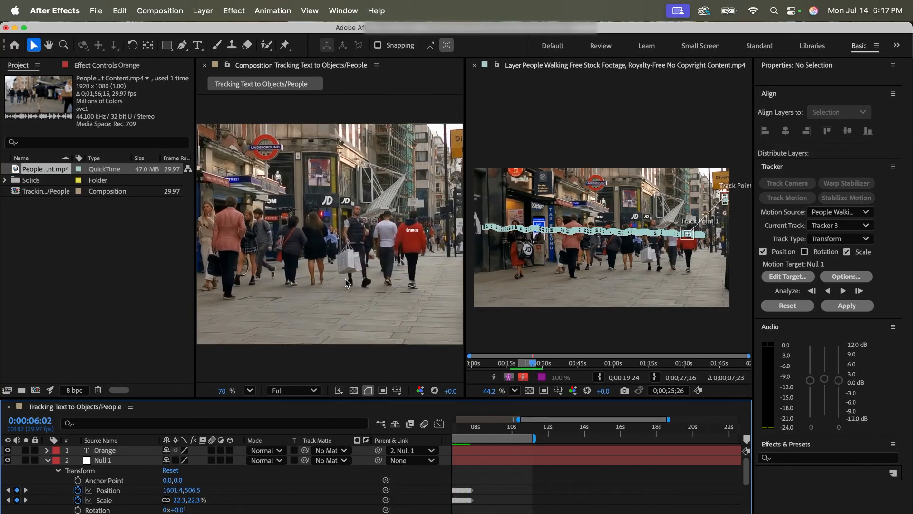
click(474, 67)
scroll(554, 492, left, 5)
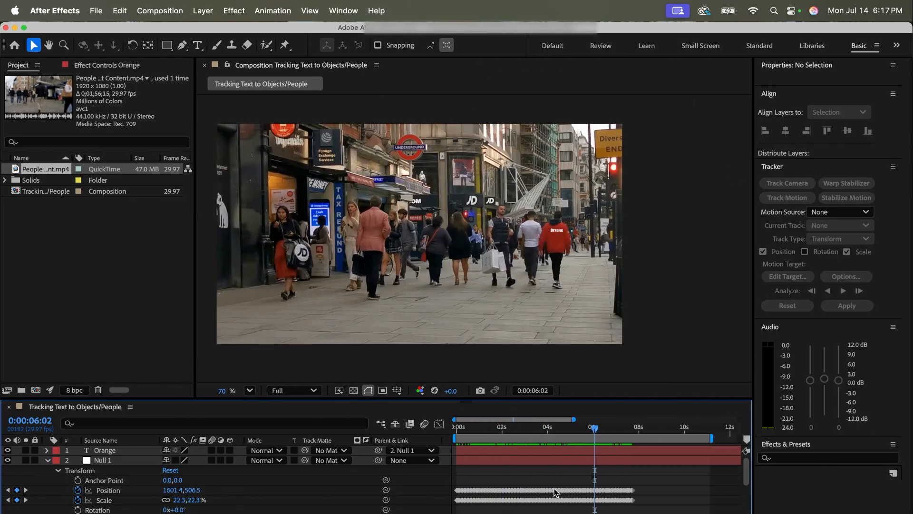
drag(594, 434, 413, 421)
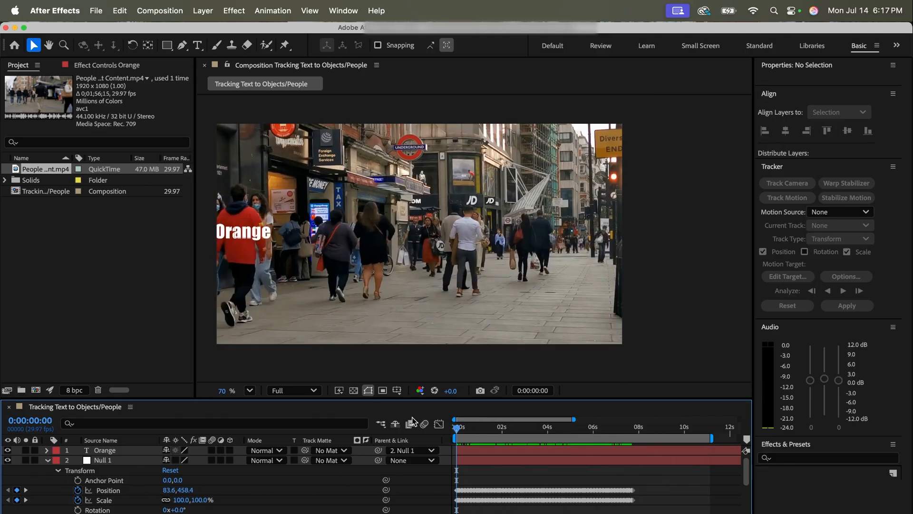
key(space)
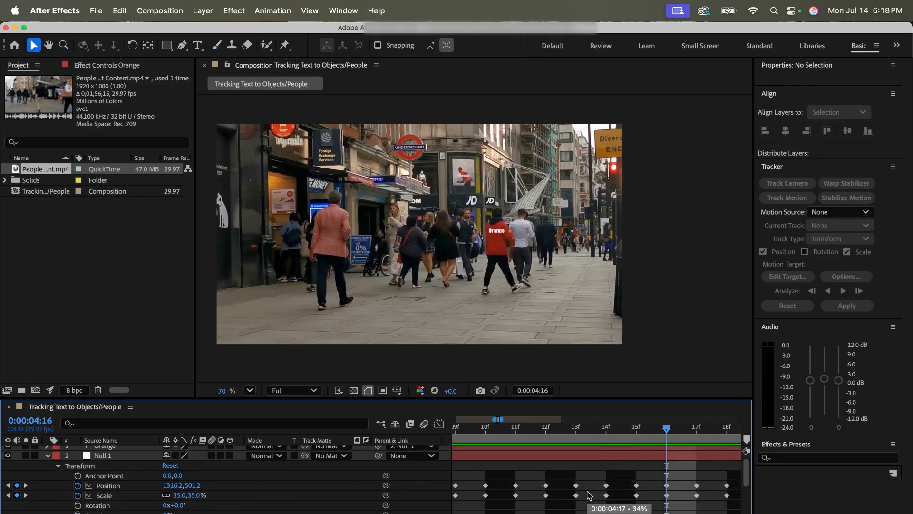
Set the Scale of Null 1 to 35% at 0:00:04:17.
scroll(589, 494, right, 4)
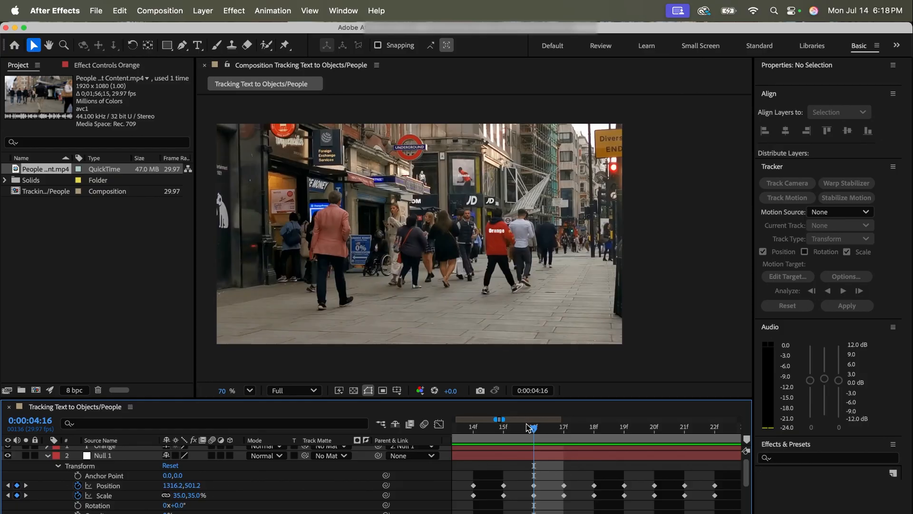
drag(541, 429, 558, 431)
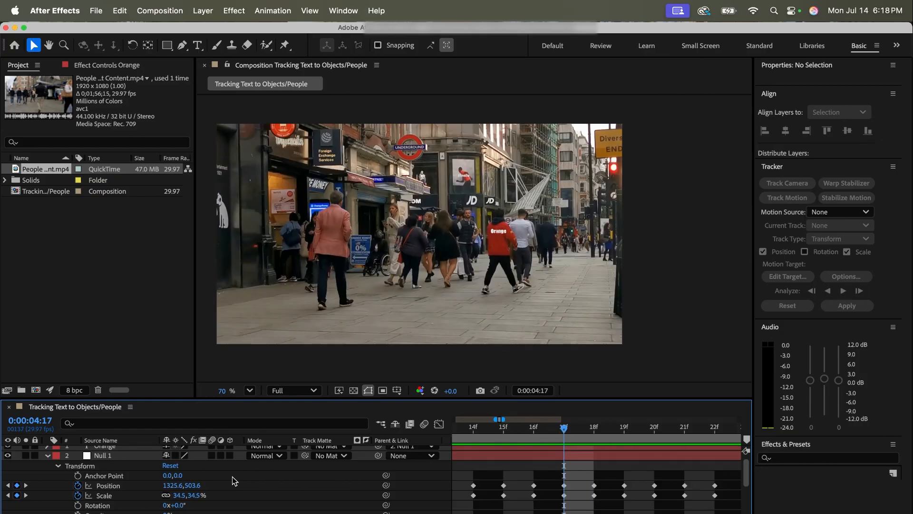
text(35)
key(Return)
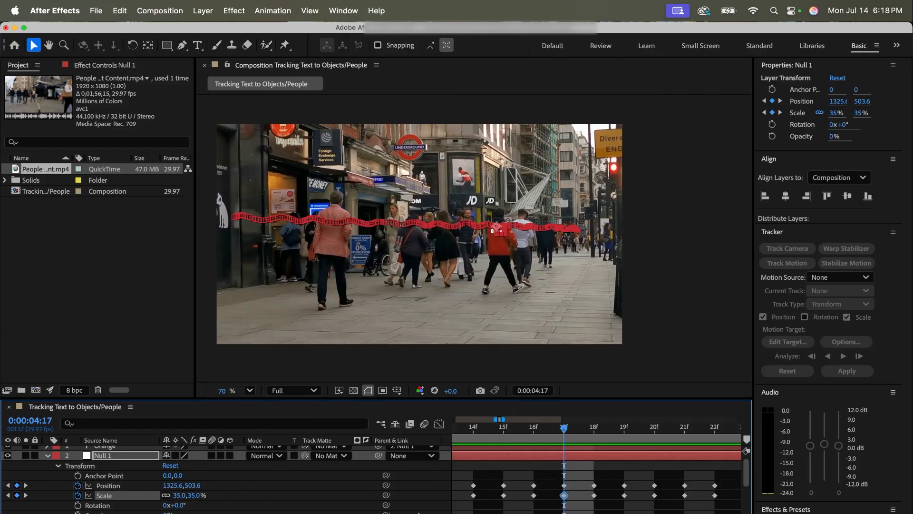
Set the Scale of Null 1 to 35% at 0:00:04:18.
scroll(585, 512, right, 2)
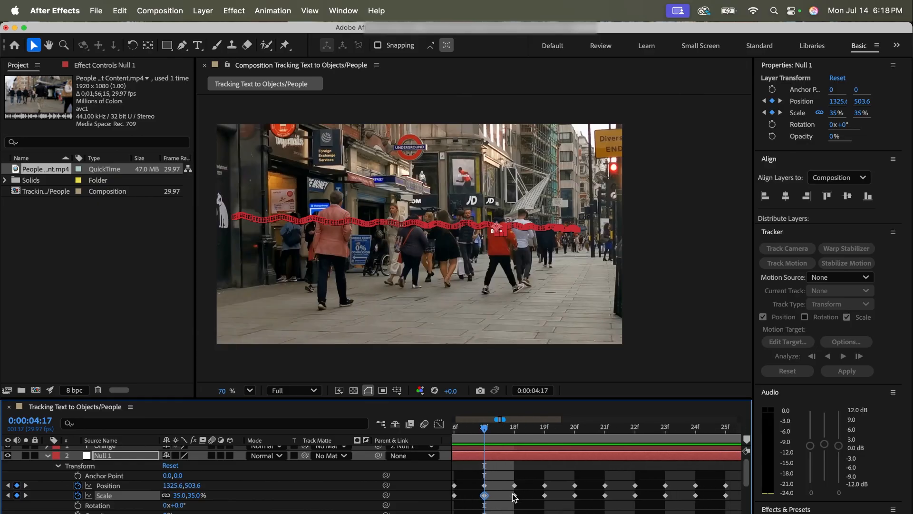
key(Right)
key(Right)
key(Right)
key(Page_Down)
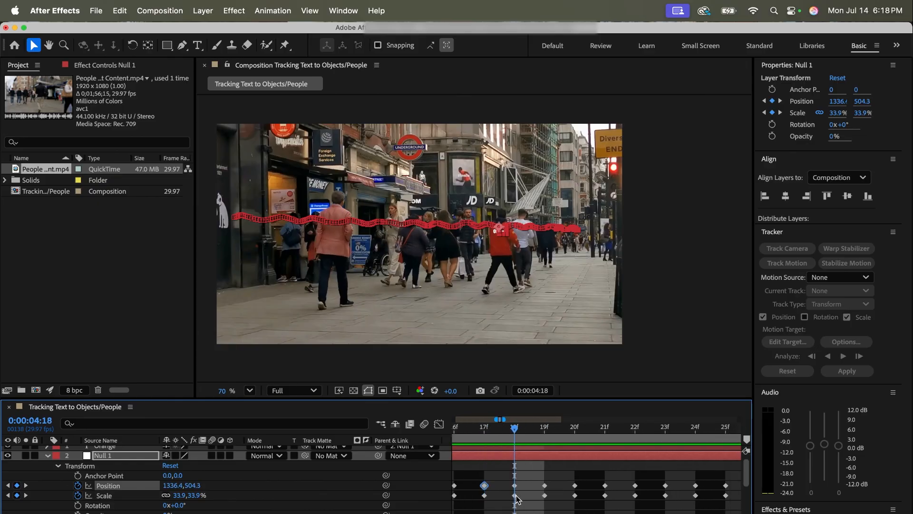
click(516, 496)
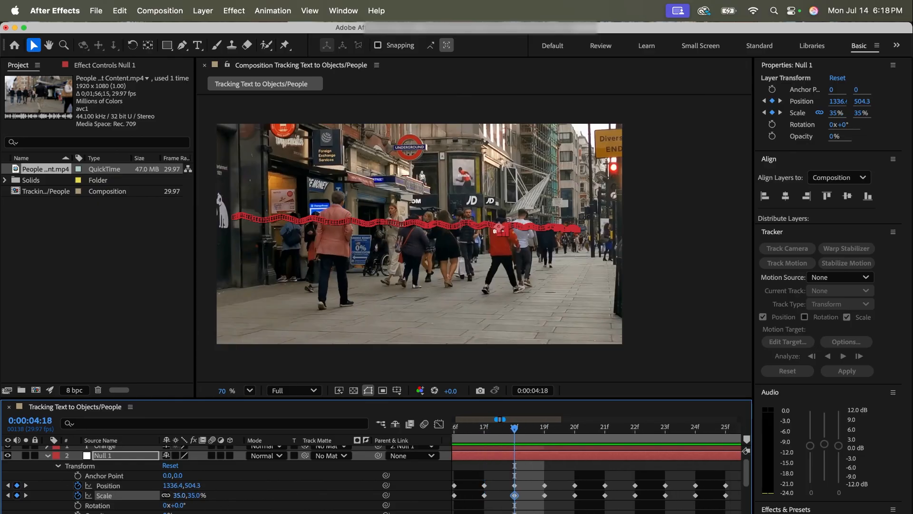
Set the Scale of Null 1 to 35% on the successive keyframes from 0:00:04:19 to 0:00:04:28.
key(Page_Down)
key(Page_Down)
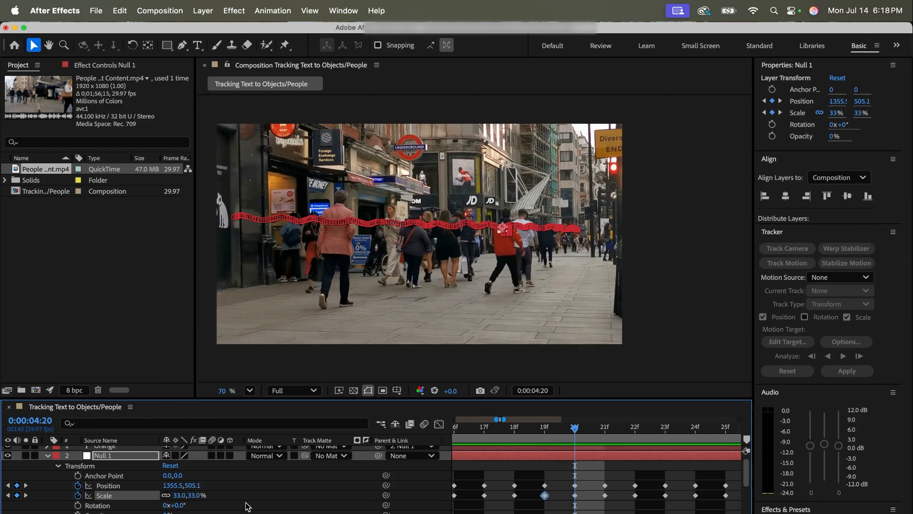
key(Page_Down)
key(Page_Down)
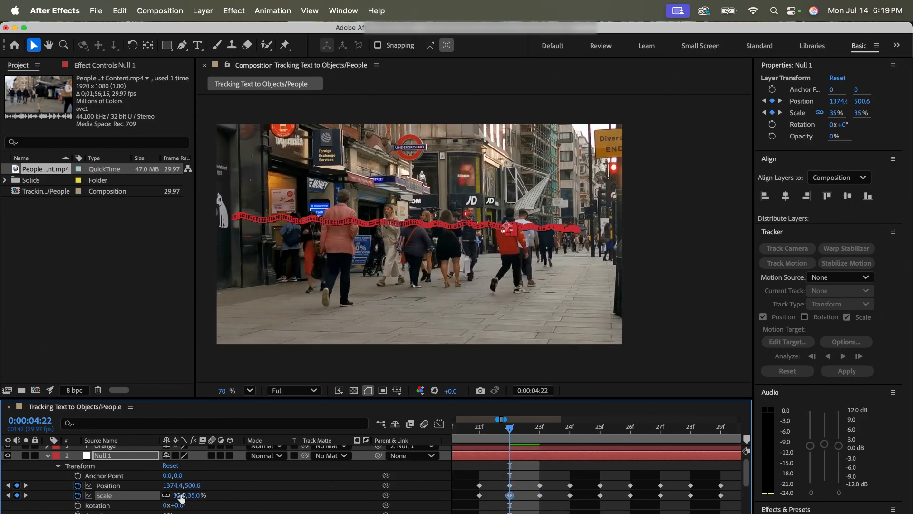
key(Page_Down)
key(Page_Down)
key(Page_Down)
key(Page_Down)
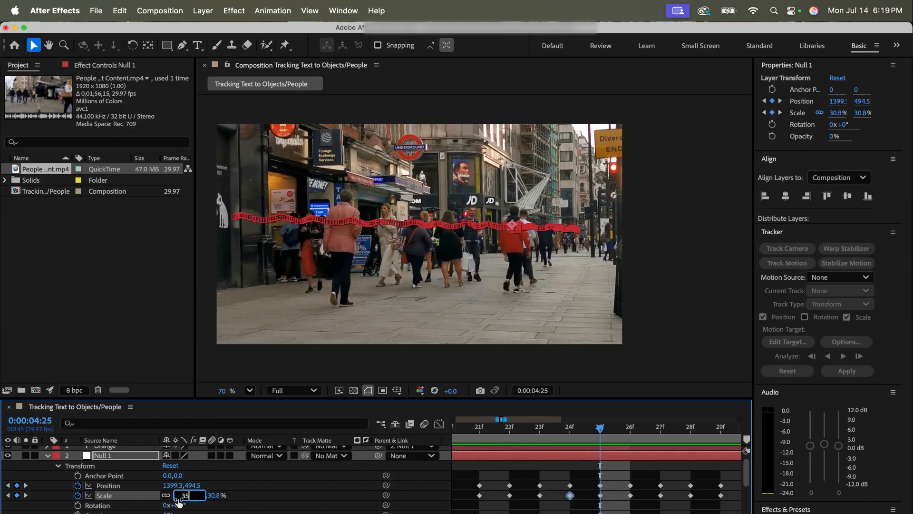
click(26, 495)
click(26, 495)
click(572, 507)
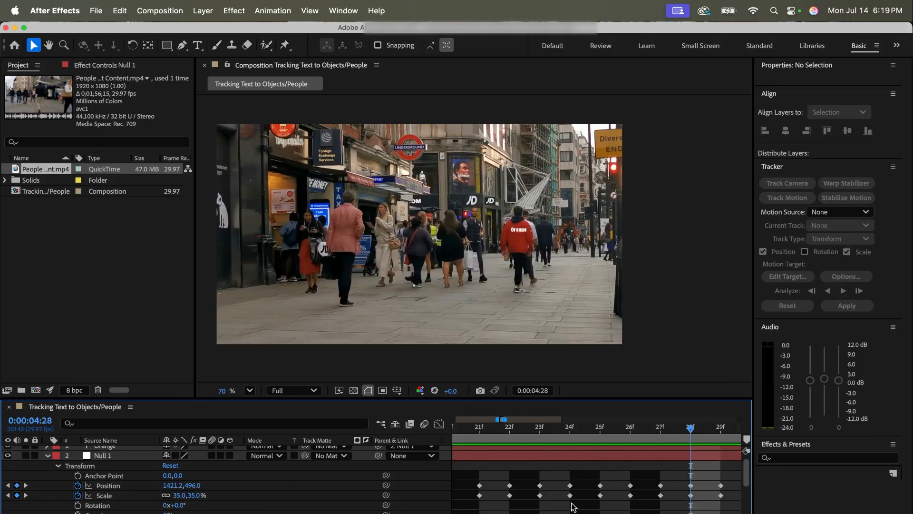
Scrub through the composition to 0:00:07:00 and play it from the first frame to review the text's scaling.
key(minus)
key(minus)
key(minus)
key(minus)
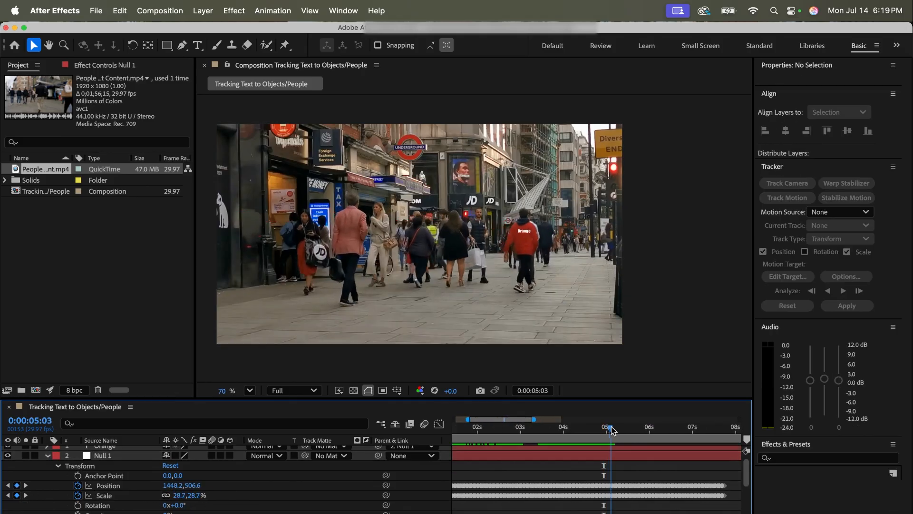
drag(611, 430, 555, 428)
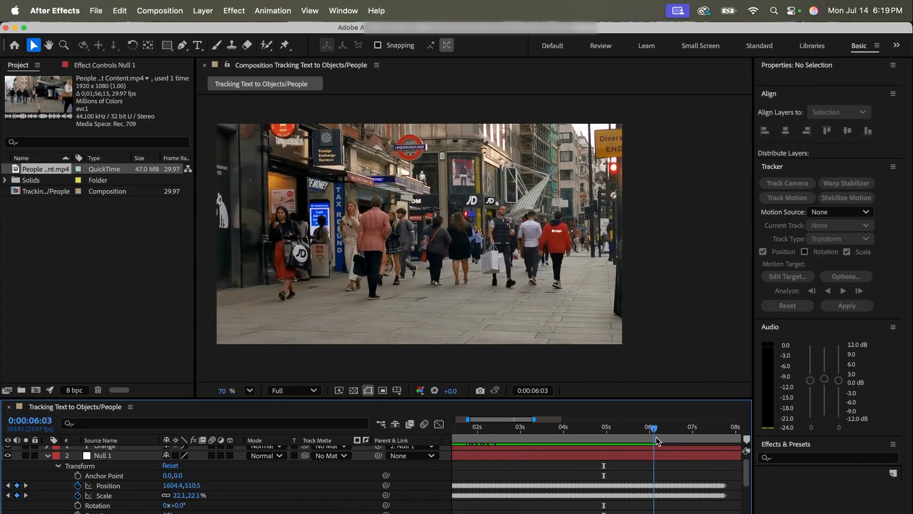
drag(669, 438, 694, 440)
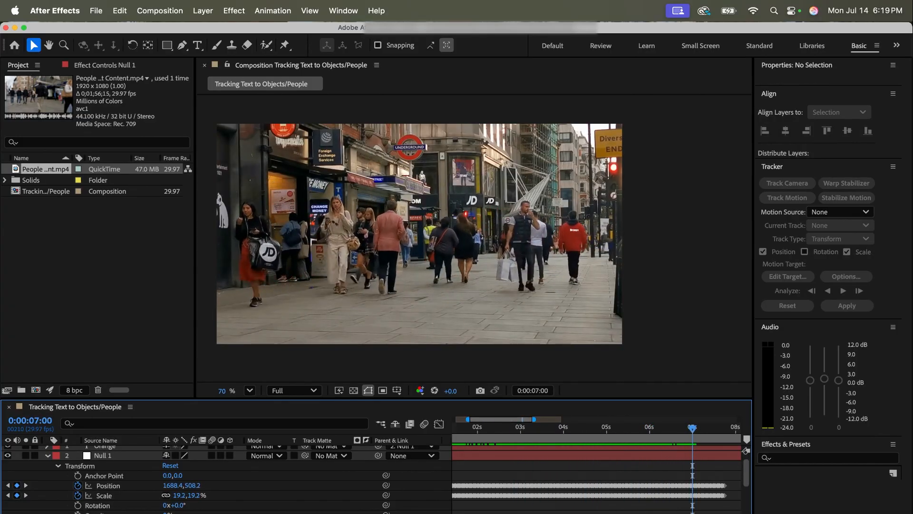
key(minus)
drag(572, 428, 445, 429)
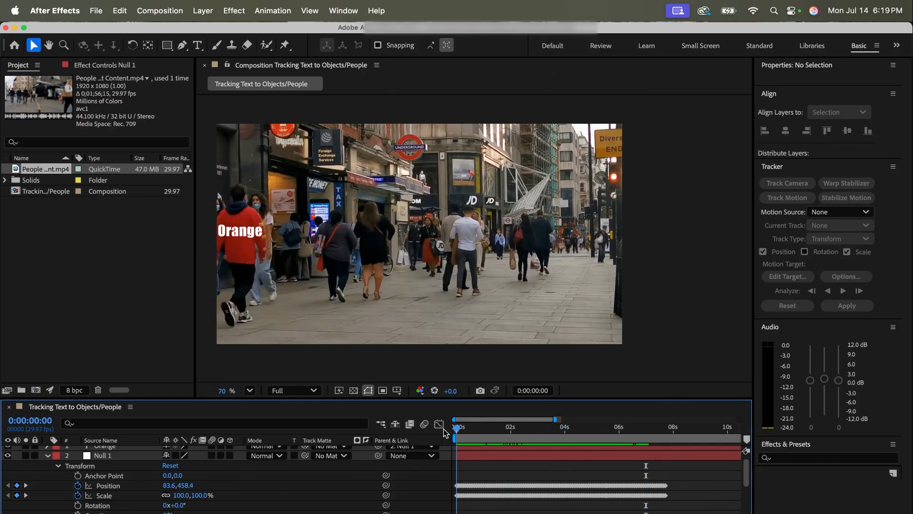
key(space)
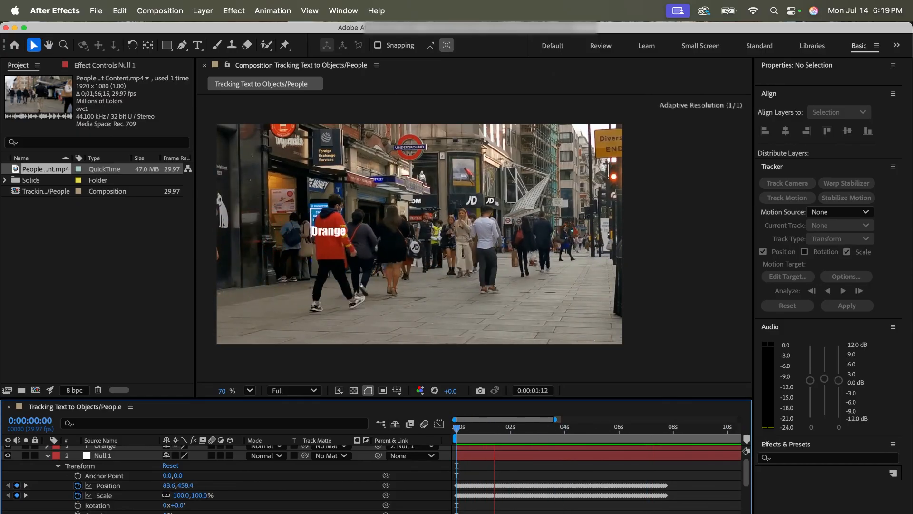